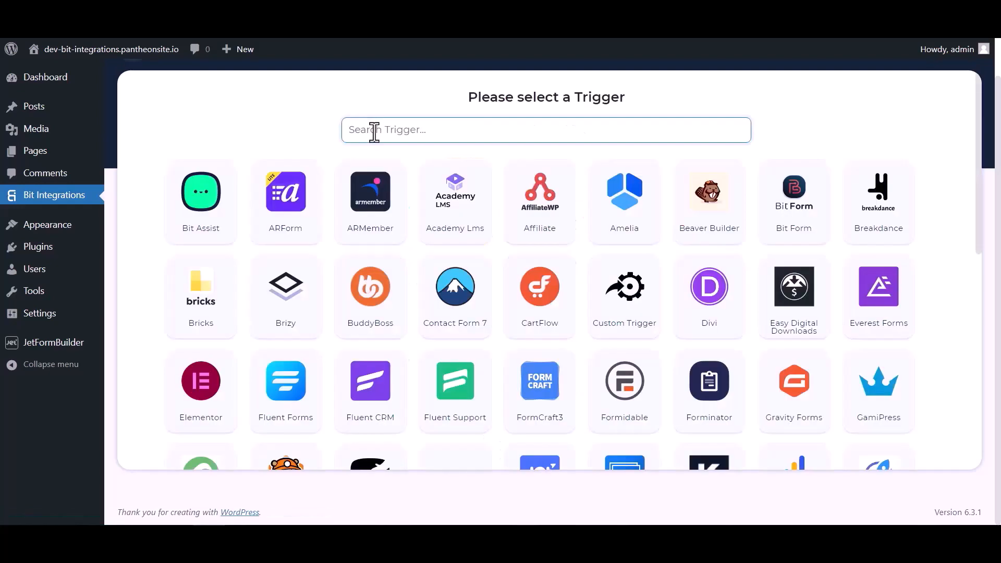
# Step: Pick JetForm Builder as the trigger, copy its webhook URL, and start fetching a test submission
pyautogui.click(373, 129)
pyautogui.write('jet')
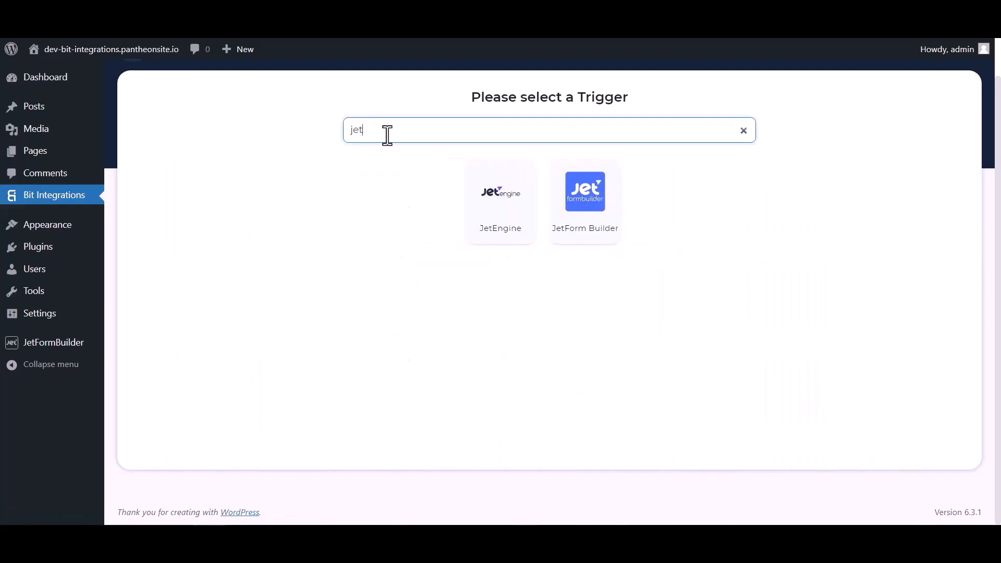
pyautogui.click(586, 223)
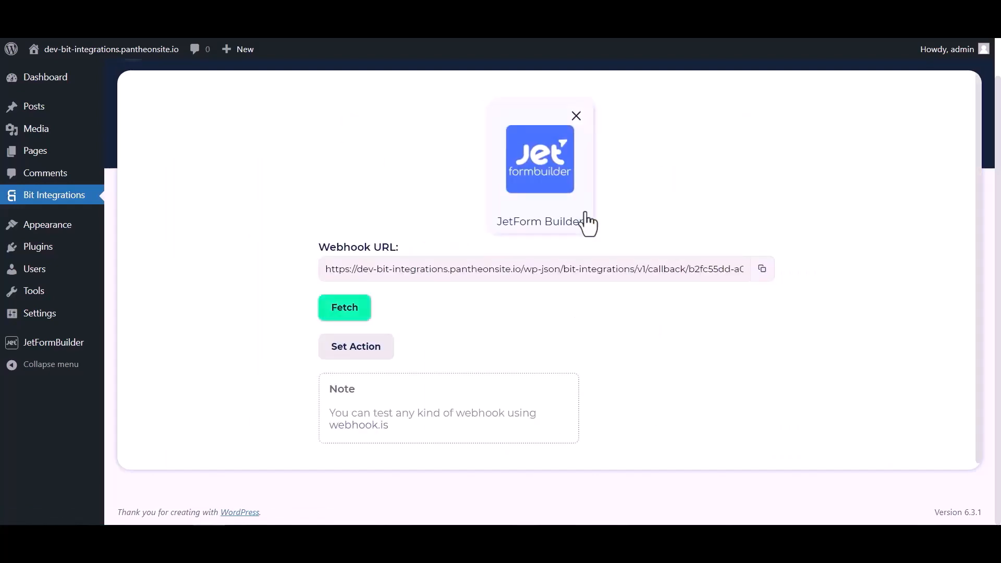
pyautogui.click(761, 269)
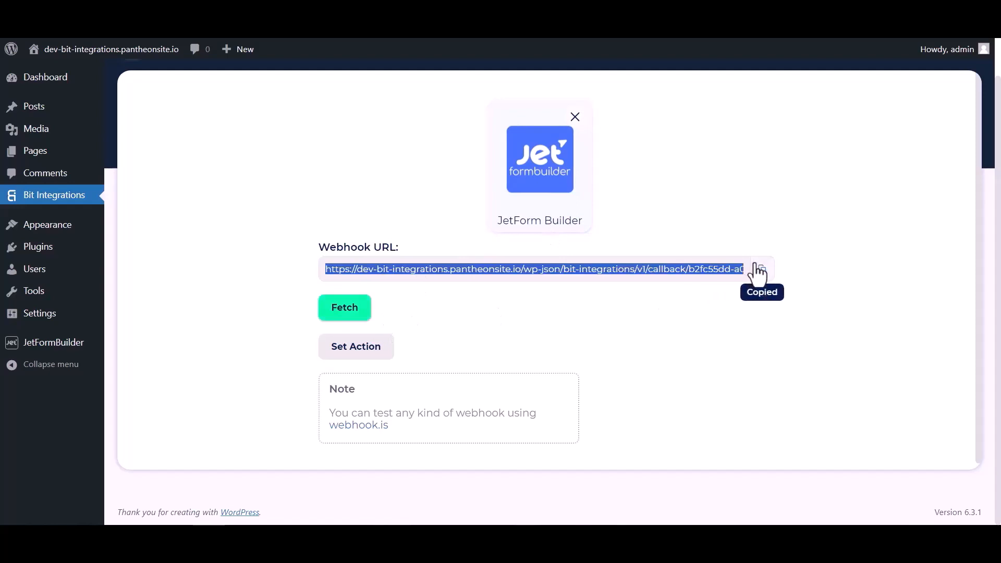
pyautogui.click(352, 312)
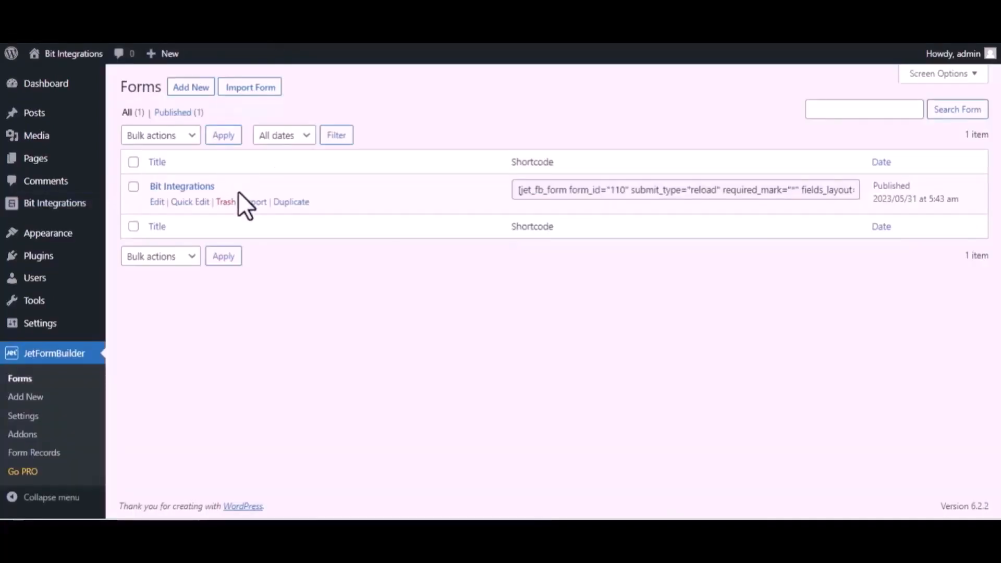
# Step: In the Bit Integrations form's settings, set the first post-submit action to Call Webhook
pyautogui.click(155, 202)
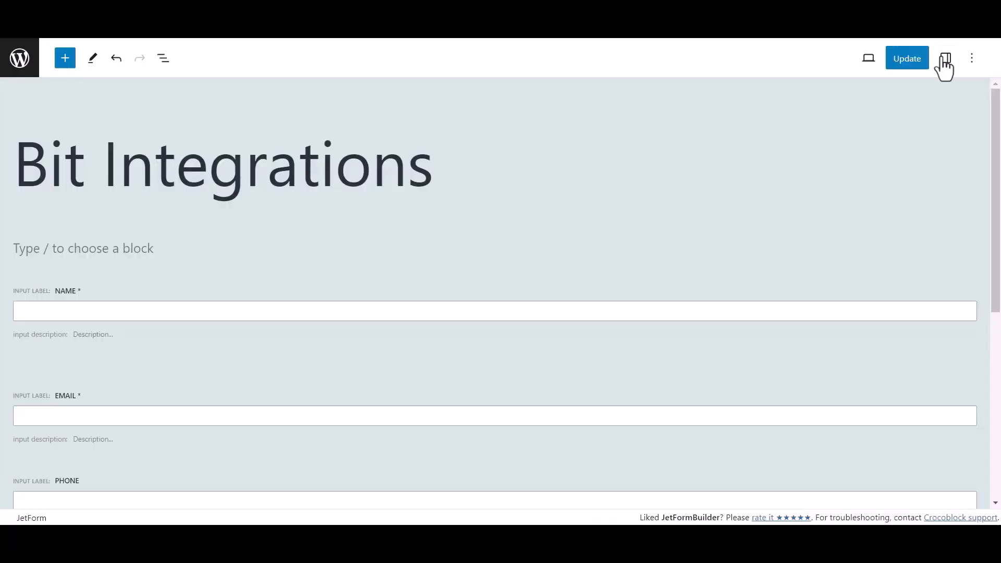
pyautogui.click(944, 58)
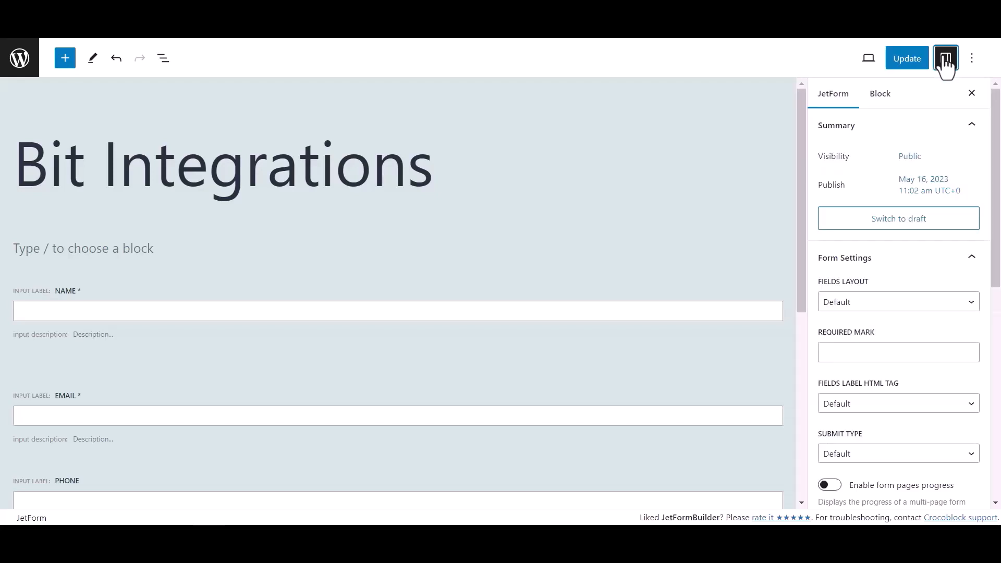
pyautogui.scroll(-4, 868, 288)
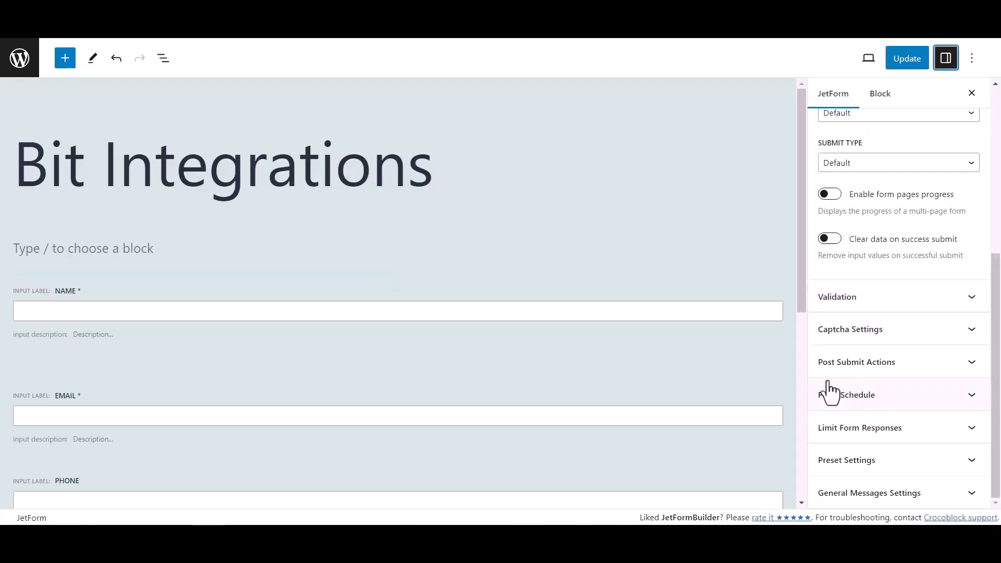
pyautogui.click(944, 369)
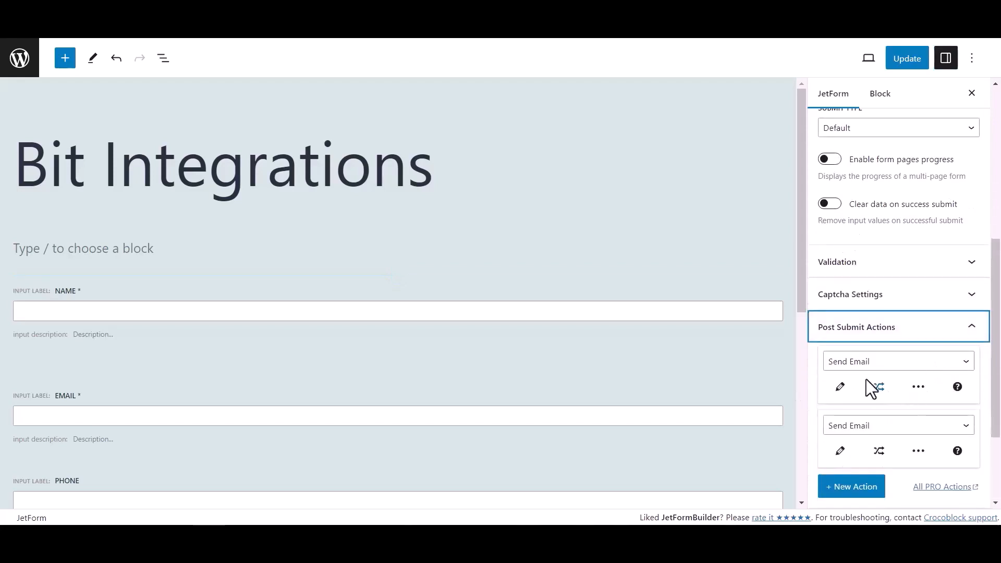
pyautogui.click(844, 361)
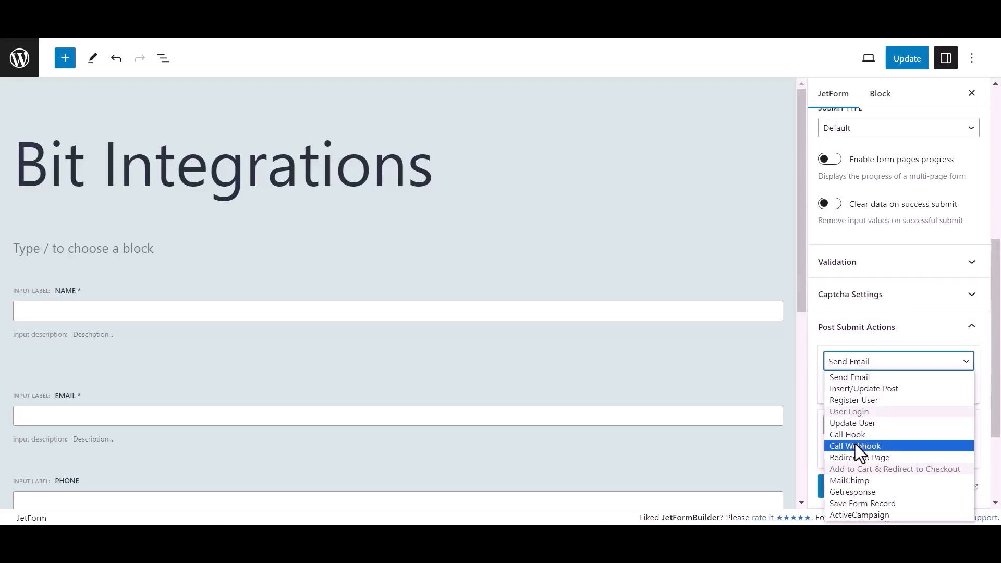
pyautogui.click(854, 444)
# Step: Paste the copied webhook URL into the Call Webhook action, update it, and save the form
pyautogui.click(840, 386)
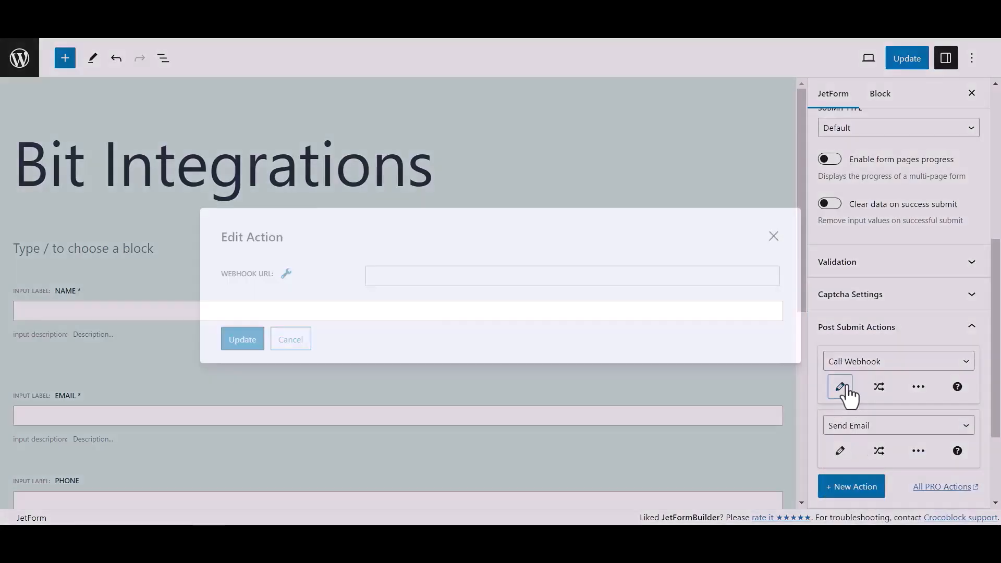
pyautogui.click(463, 277)
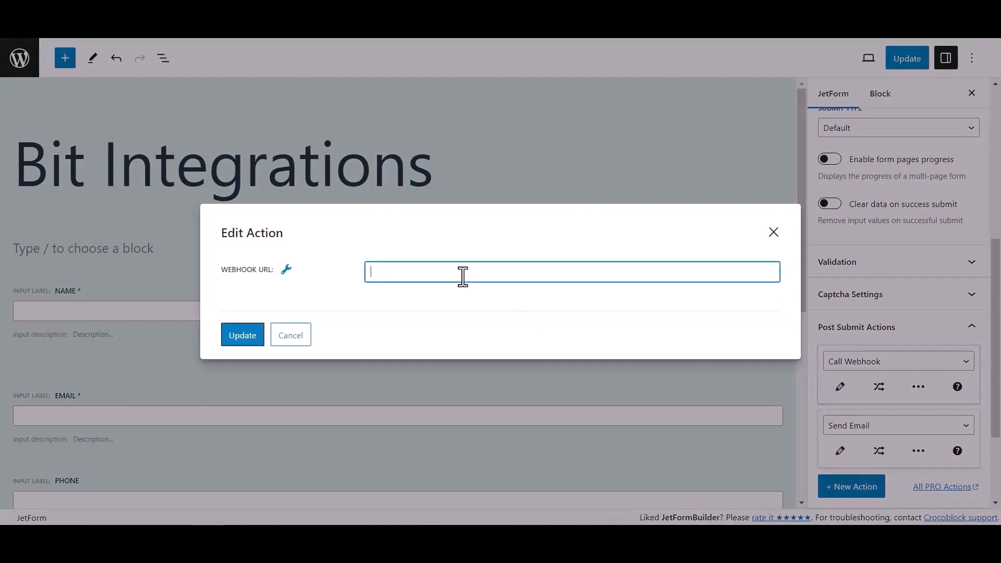
pyautogui.hotkey('ctrl', 'v')
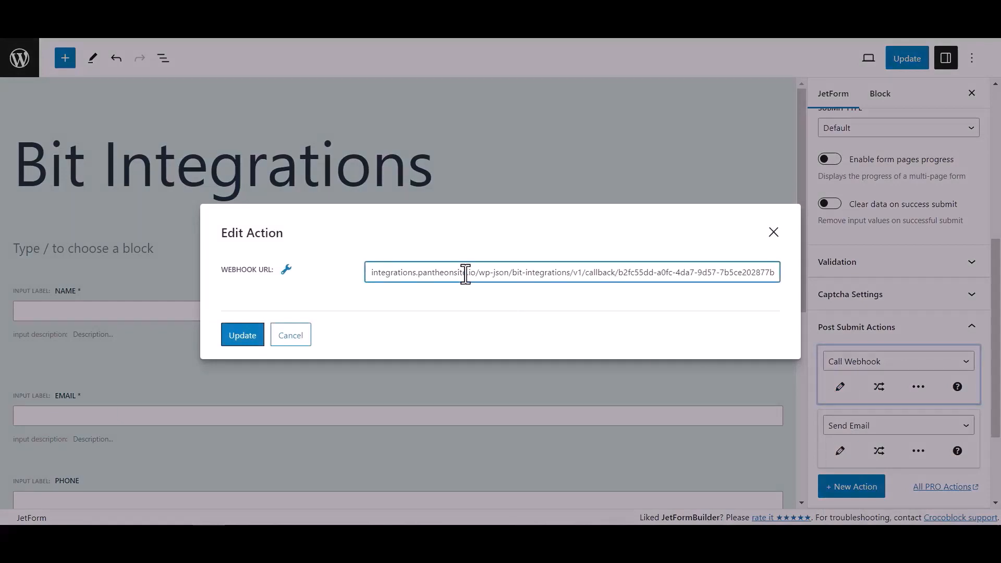
pyautogui.click(254, 335)
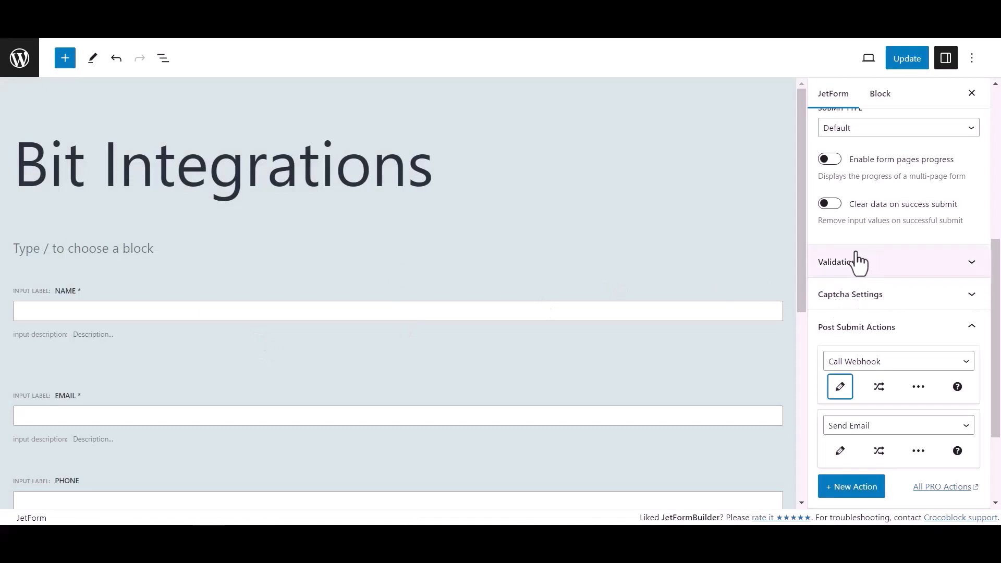
pyautogui.click(916, 61)
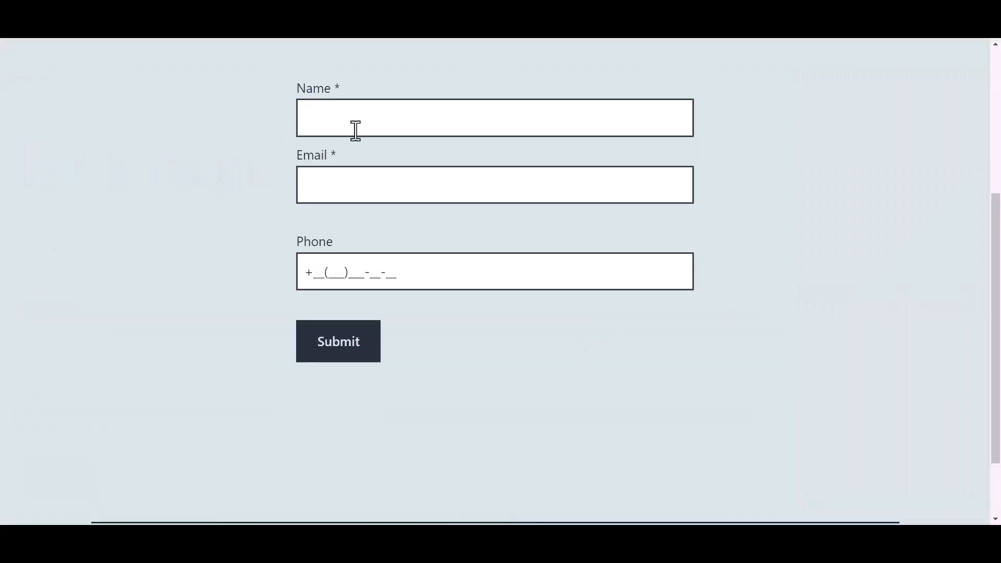
# Step: Fill the live form with name 'Bit Integrations', an e-mail address and a phone number, then submit
pyautogui.click(375, 119)
pyautogui.write('Bit')
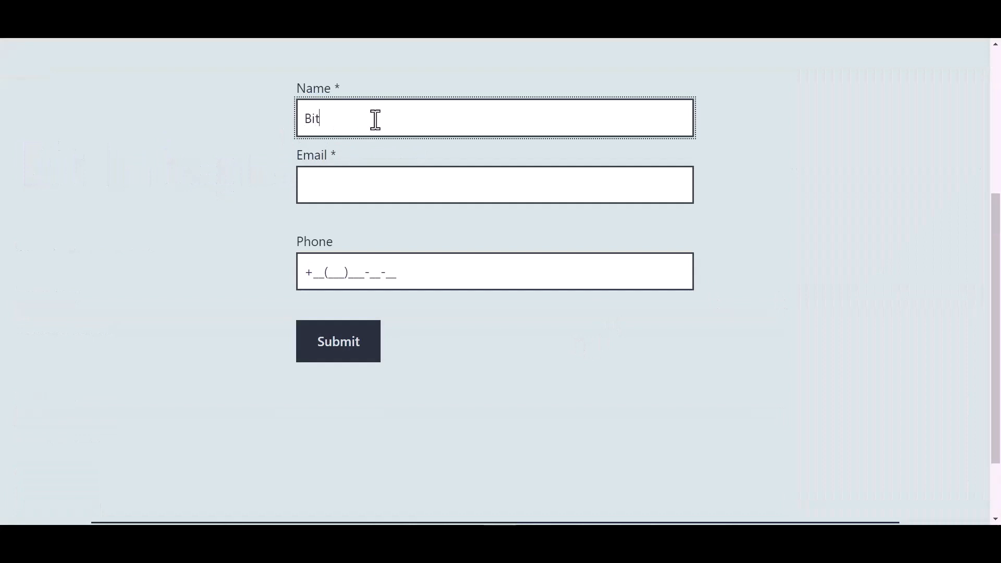
pyautogui.write(' Integrations')
pyautogui.press('Tab')
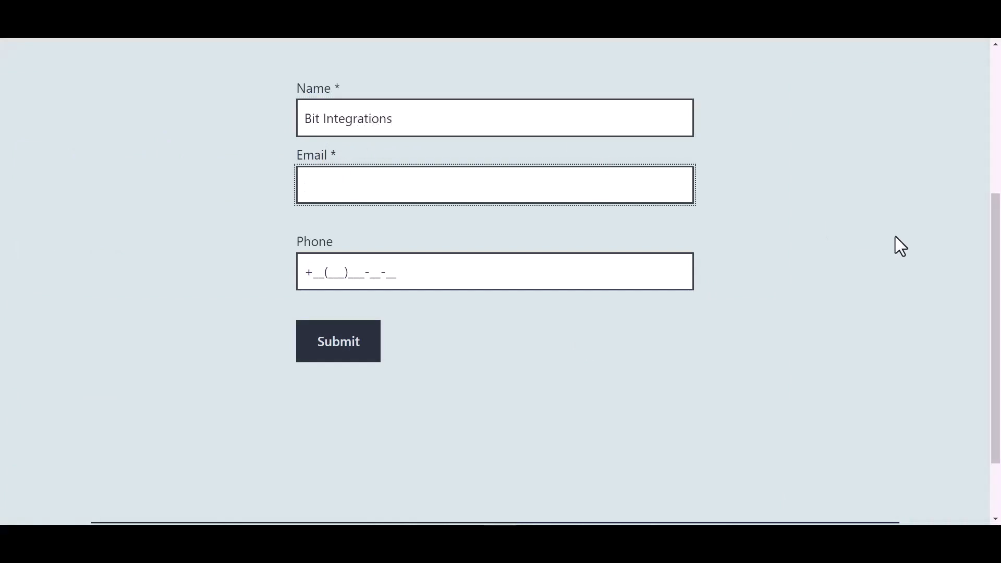
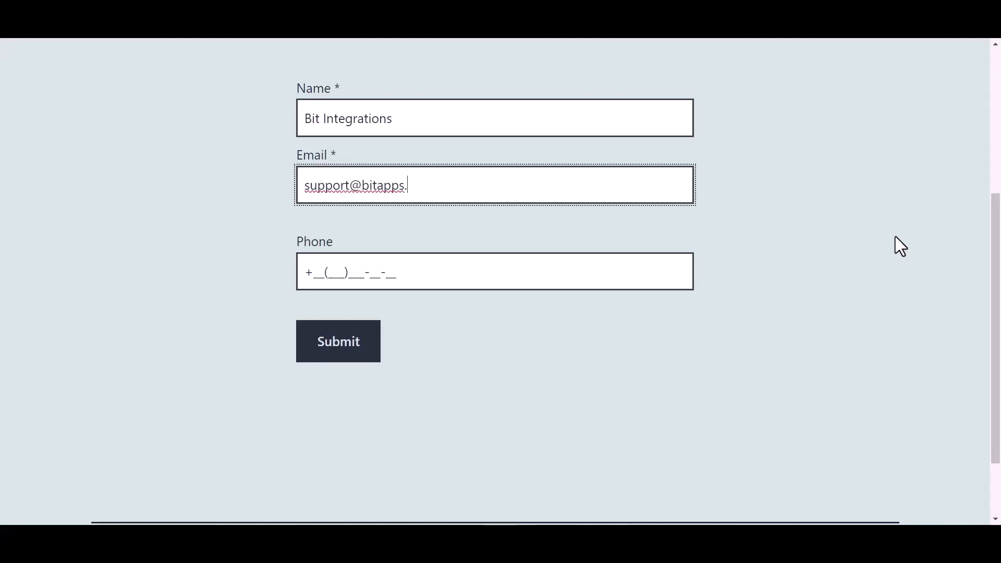
pyautogui.click(386, 272)
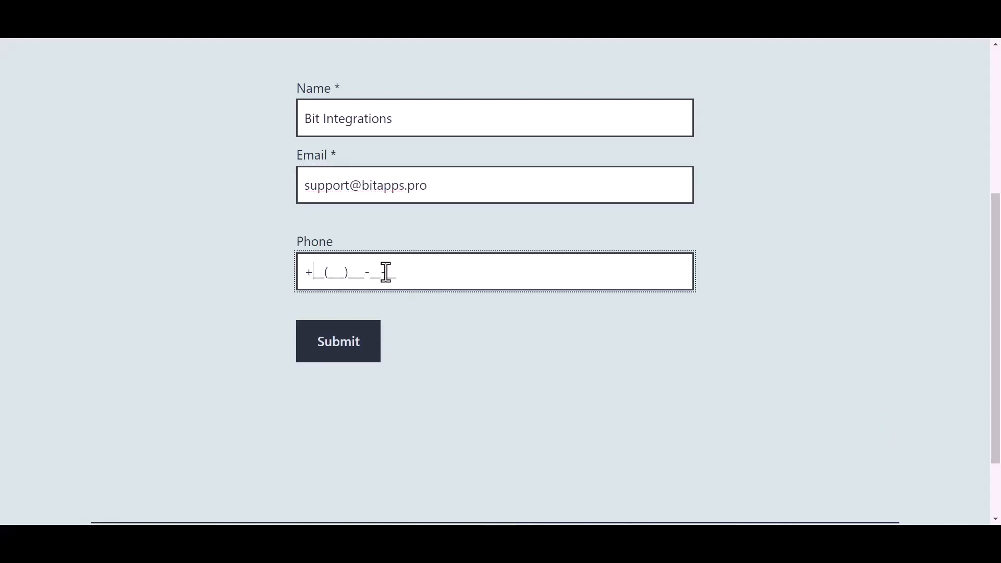
pyautogui.write('44(455)566-6_-__')
pyautogui.click(350, 359)
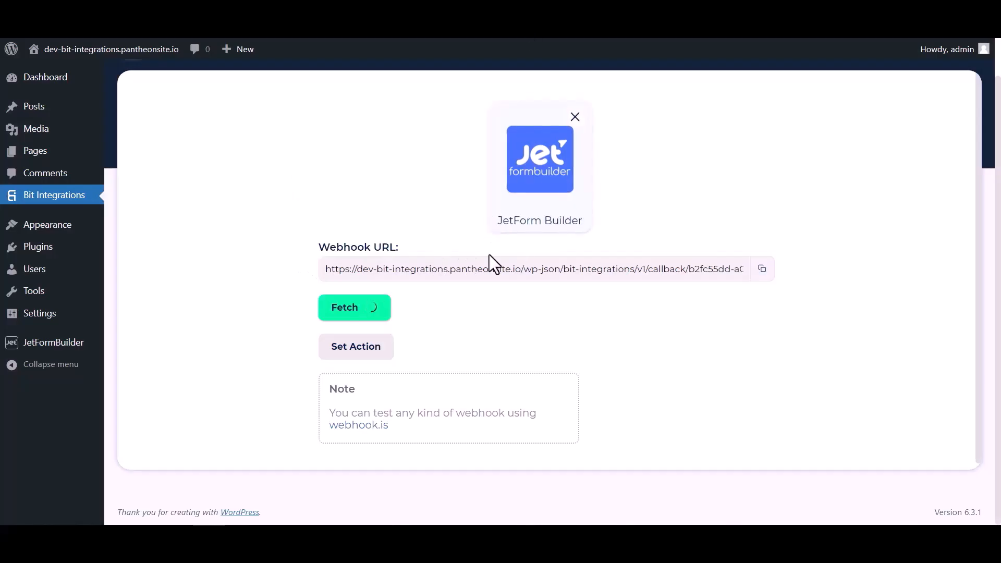
# Step: Scroll through the fetched submission's values and their text types
pyautogui.scroll(-4, 521, 325)
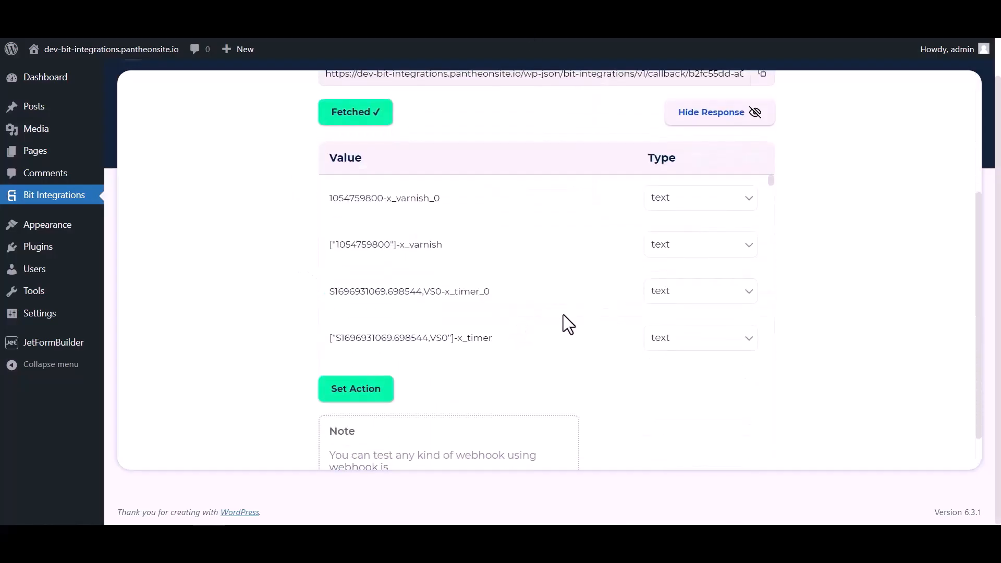
pyautogui.scroll(-8, 543, 217)
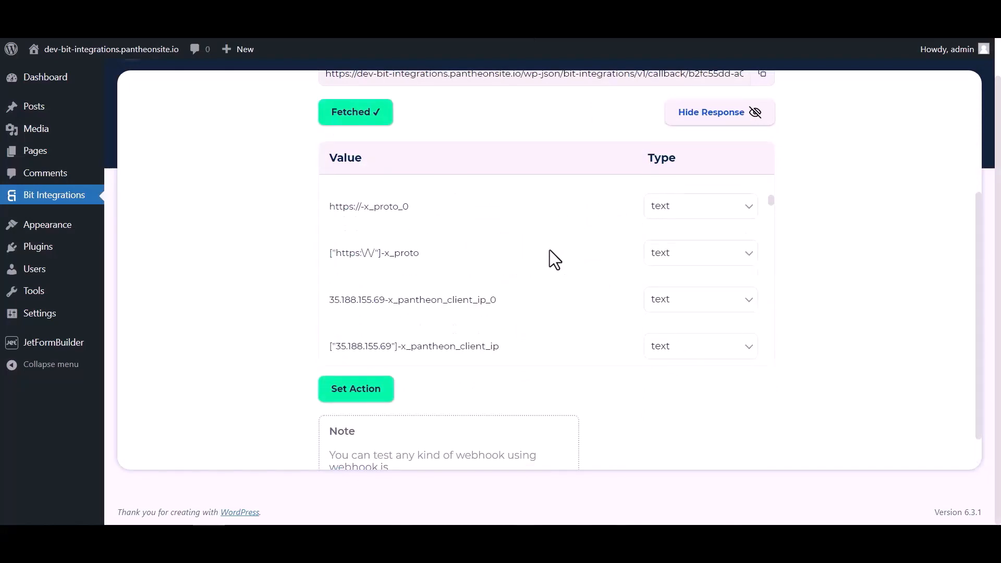
pyautogui.scroll(-10, 550, 249)
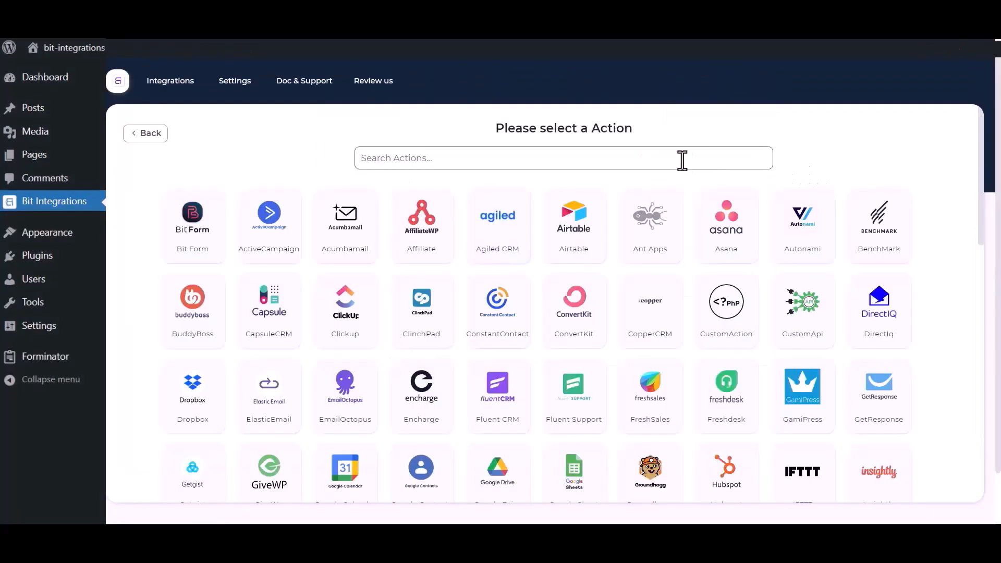
# Step: Search 'sales' and choose Salesforce as the action
pyautogui.click(682, 160)
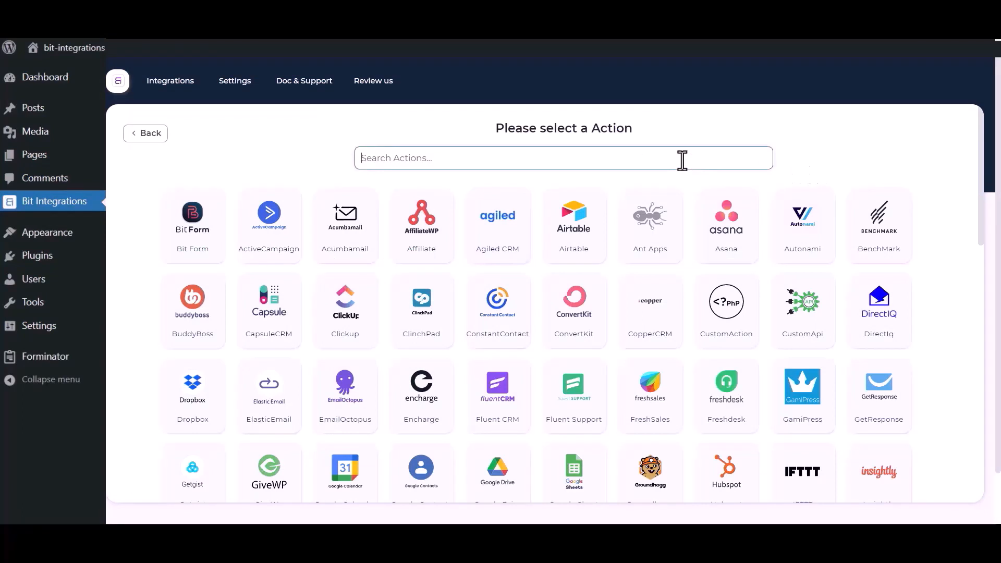
pyautogui.write('sales')
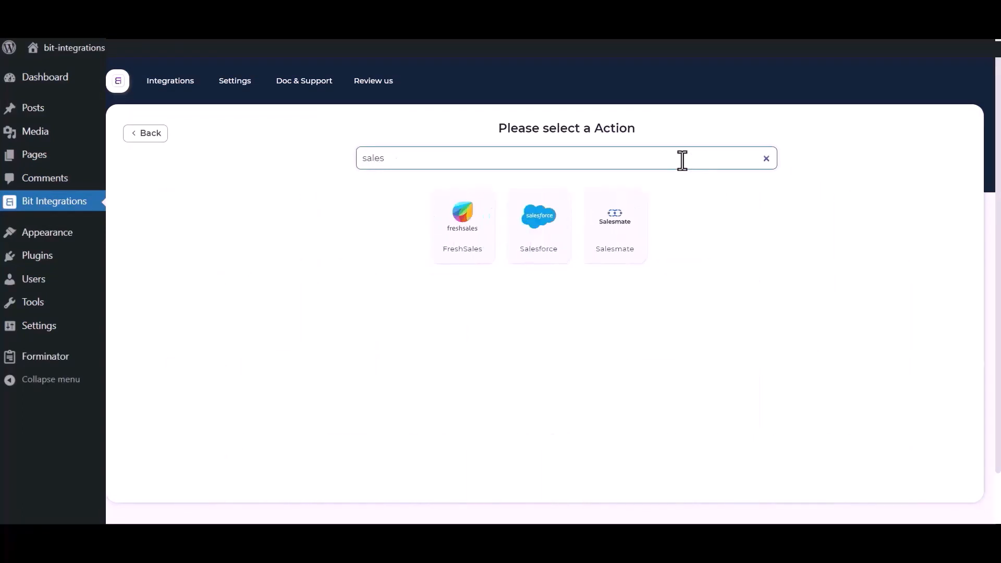
pyautogui.click(530, 241)
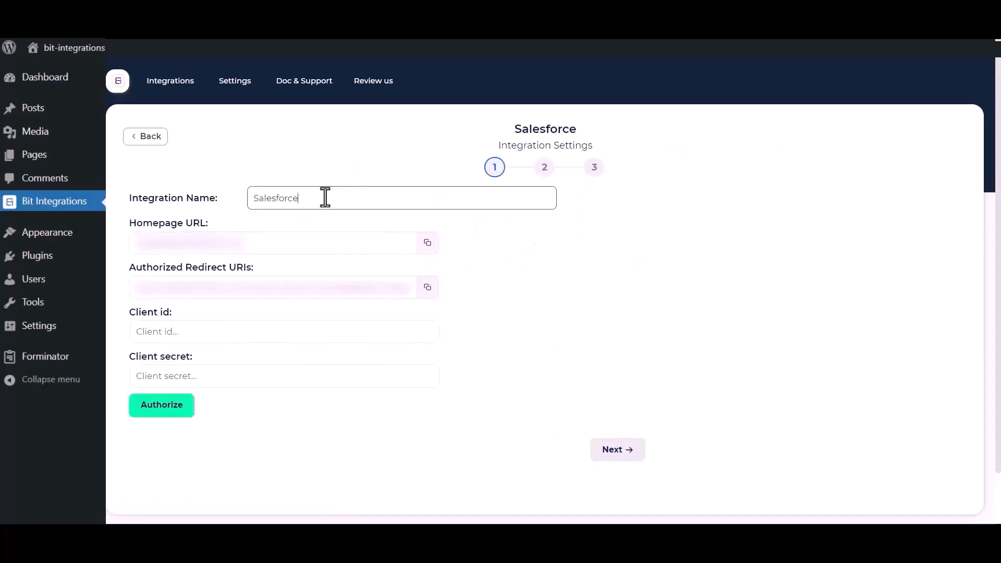
# Step: Review the integration name, Client id and Client secret fields in Salesforce's settings
pyautogui.moveTo(326, 198); pyautogui.dragTo(256, 198)
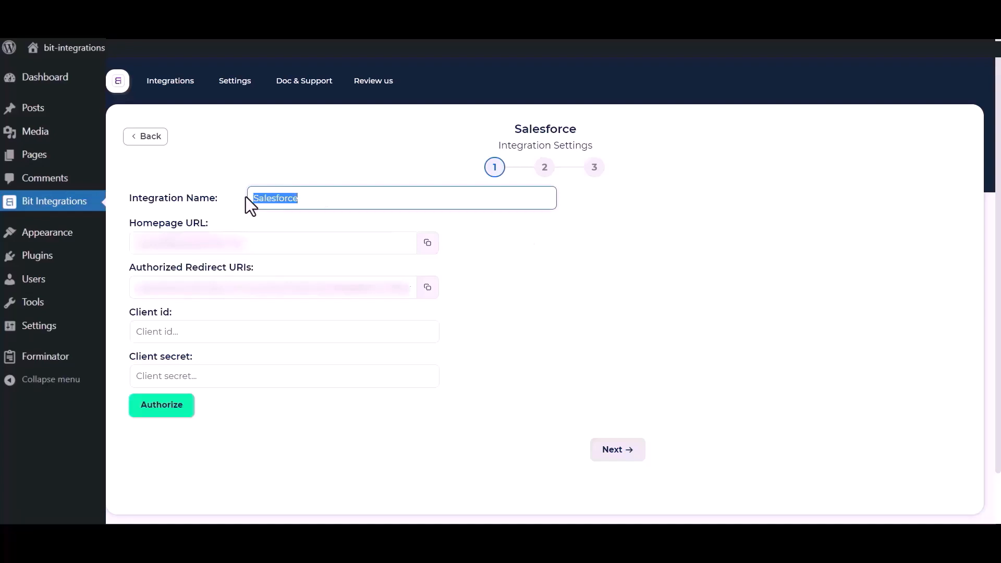
pyautogui.click(464, 378)
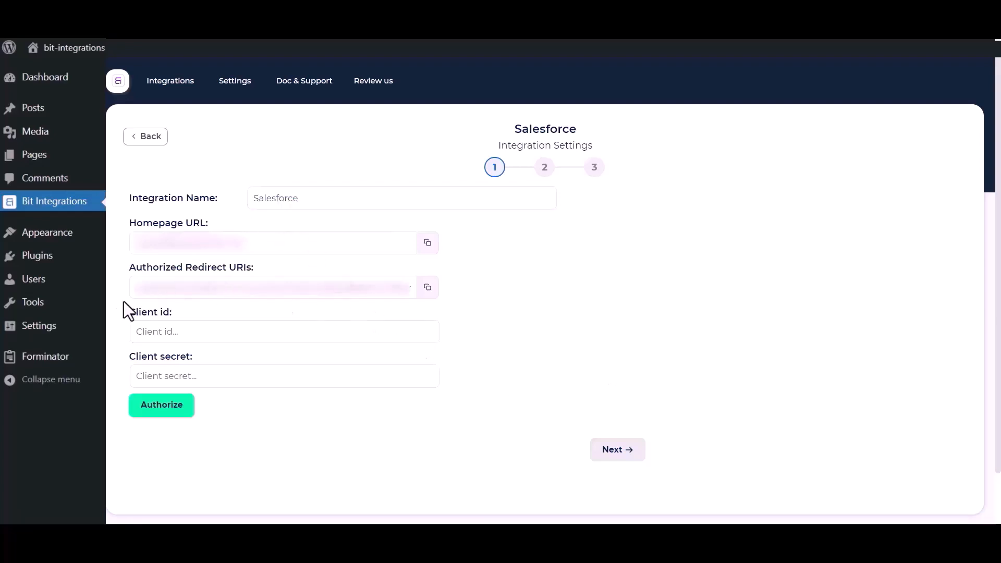
pyautogui.moveTo(127, 311); pyautogui.dragTo(183, 319)
pyautogui.moveTo(128, 355); pyautogui.dragTo(205, 358)
pyautogui.click(533, 343)
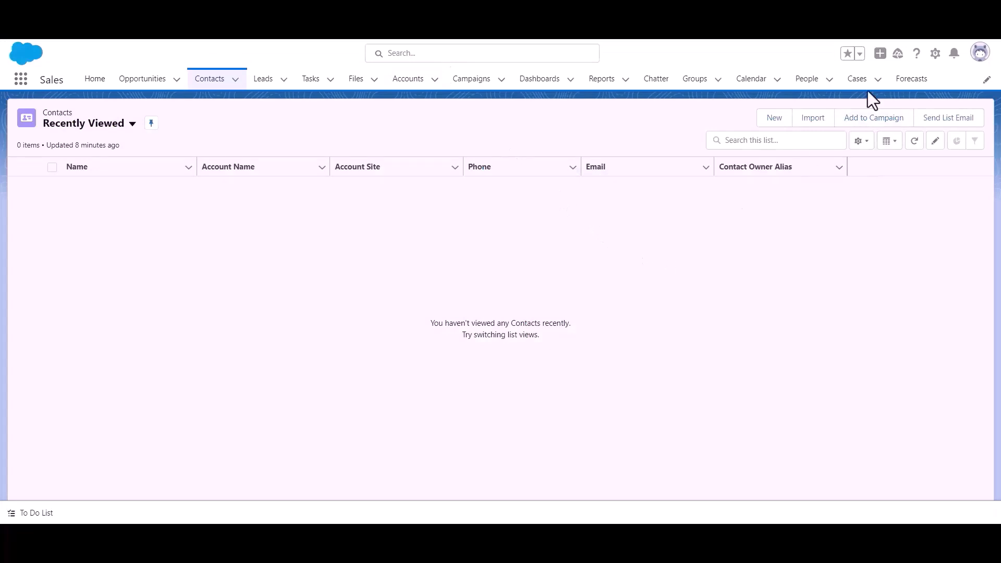
# Step: Go to Salesforce Setup and open App Manager under Platform Tools > Apps
pyautogui.click(935, 54)
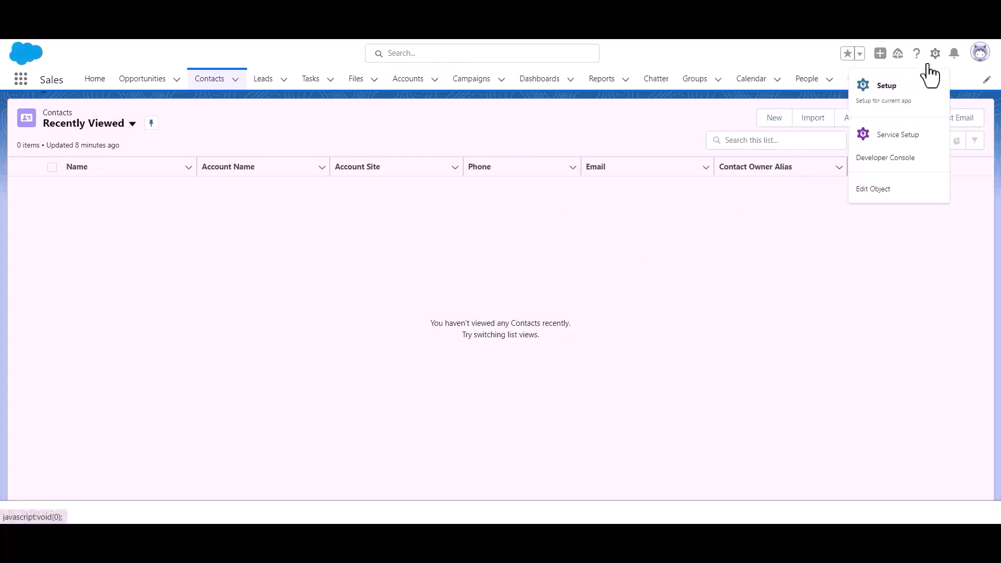
pyautogui.click(905, 102)
pyautogui.scroll(-1, 63, 224)
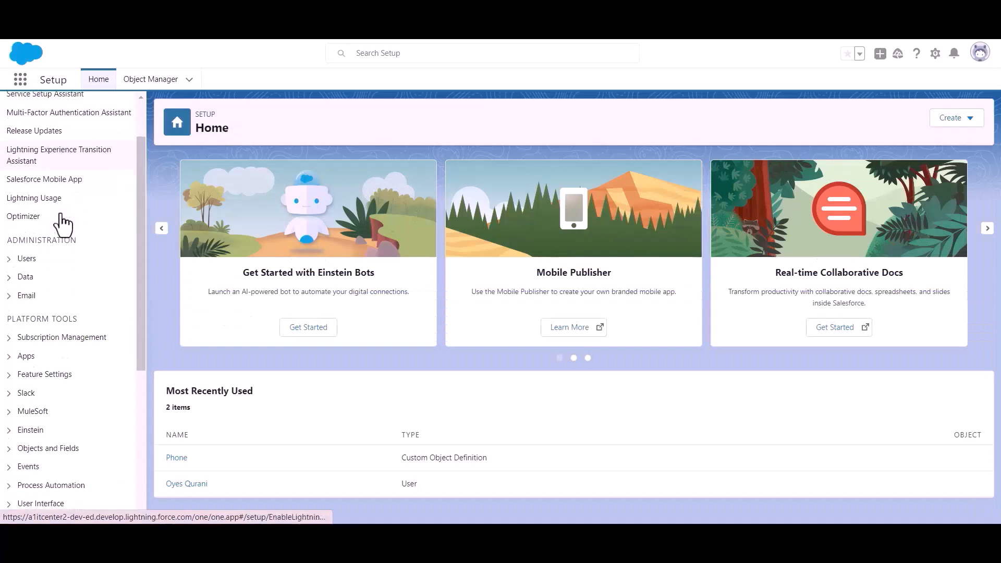
pyautogui.scroll(-1, 61, 224)
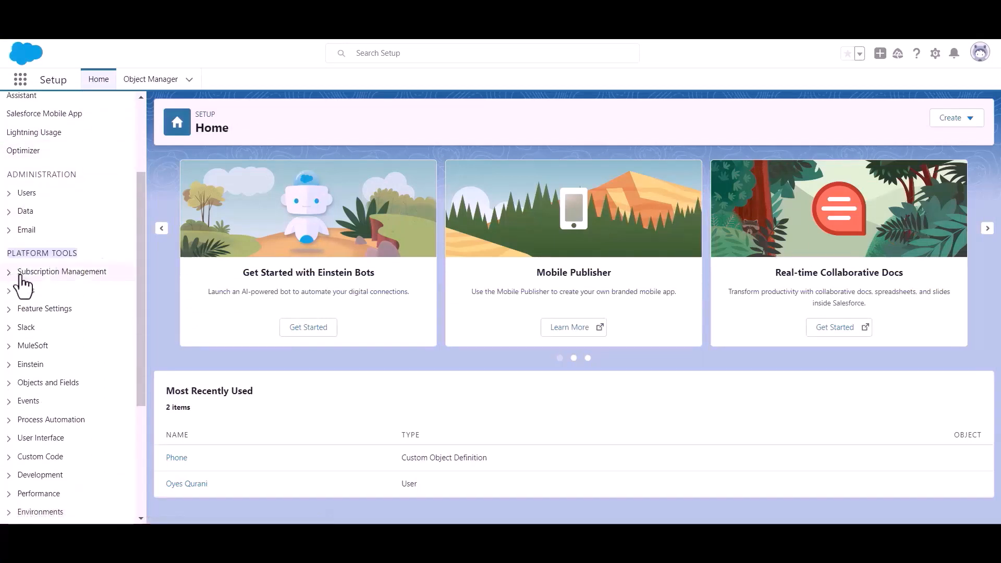
pyautogui.click(12, 293)
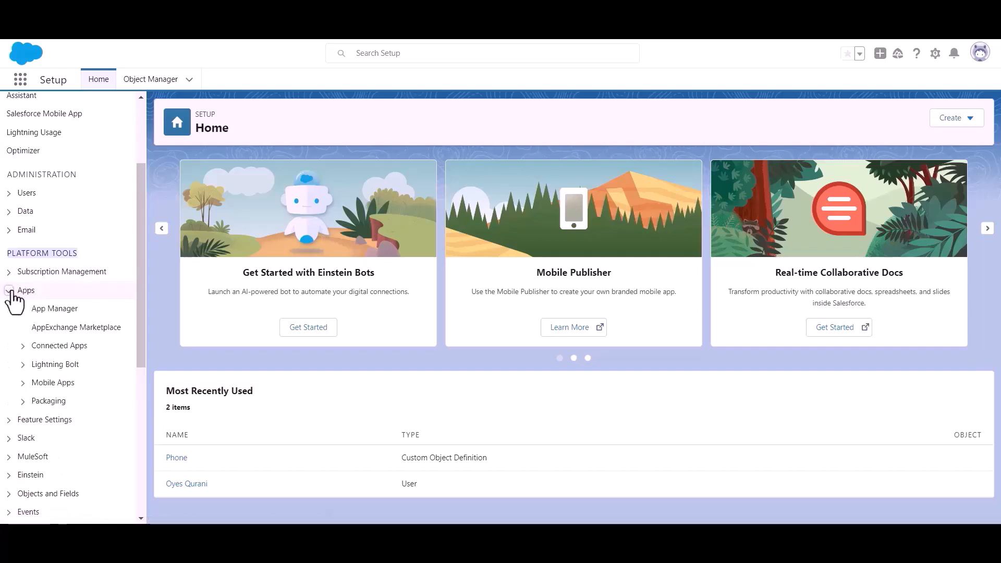
pyautogui.click(57, 311)
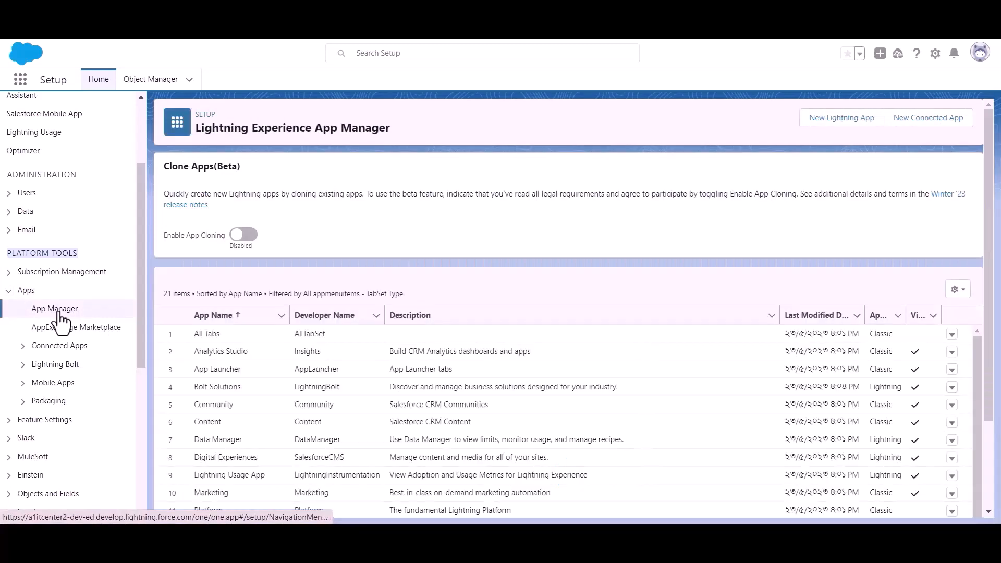
# Step: Start a new connected app named Bit Apps and paste in the contact e-mail
pyautogui.click(920, 125)
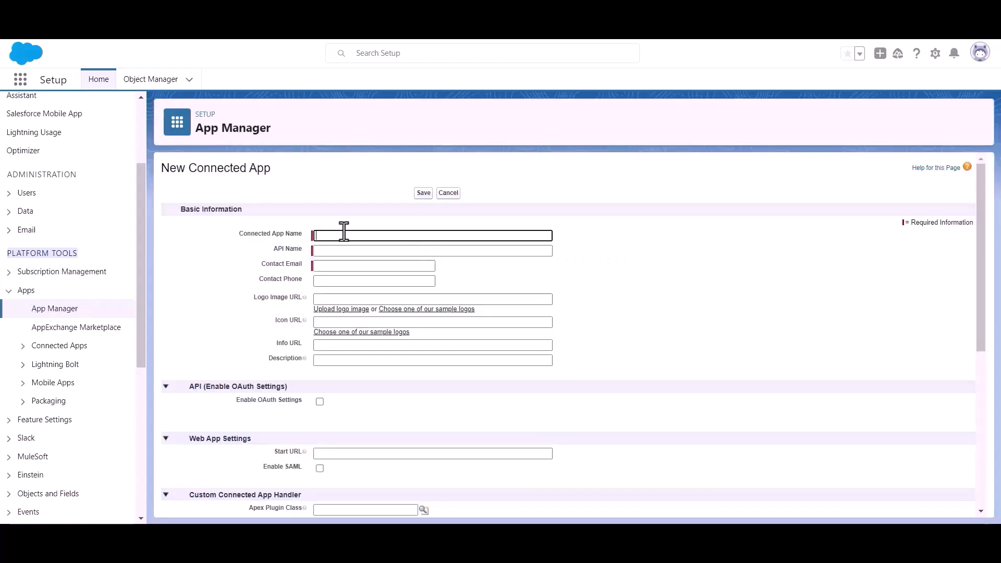
pyautogui.write('Bit Apps')
pyautogui.click(350, 266)
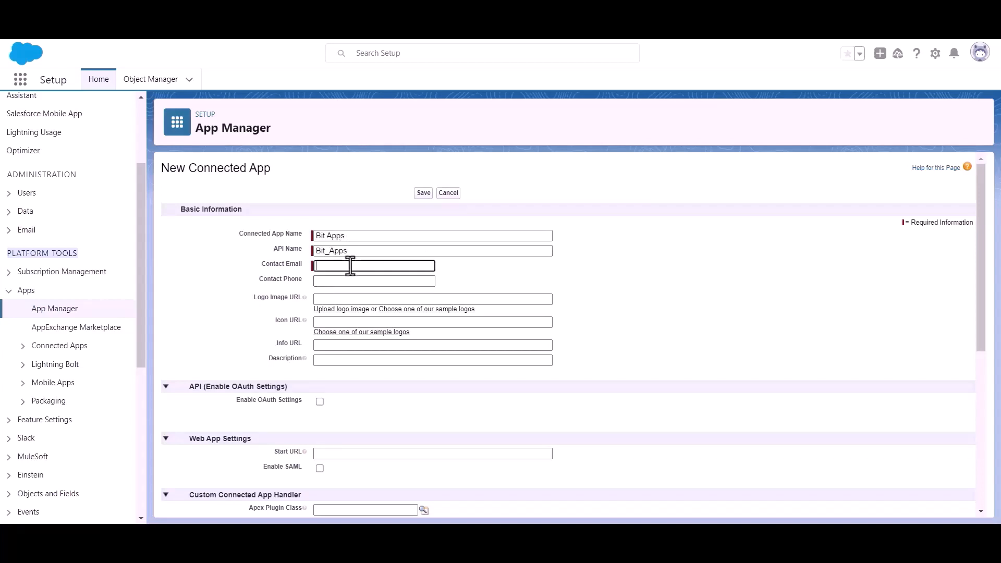
pyautogui.hotkey('ctrl', 'v')
pyautogui.click(488, 270)
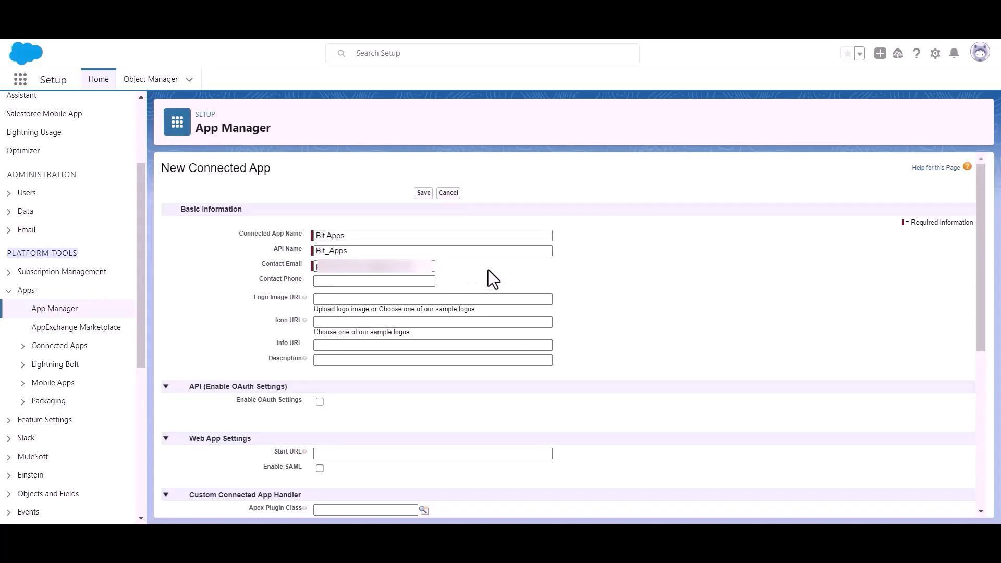
# Step: Enable OAuth Settings for the app and place the cursor in the empty Callback URL field
pyautogui.scroll(-1, 487, 268)
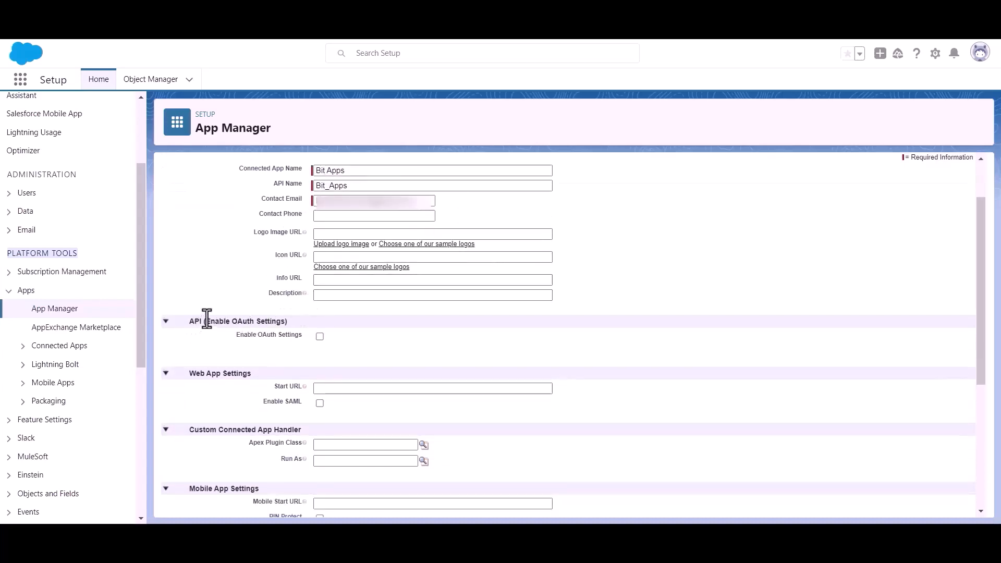
pyautogui.moveTo(207, 319); pyautogui.dragTo(302, 318)
pyautogui.click(385, 348)
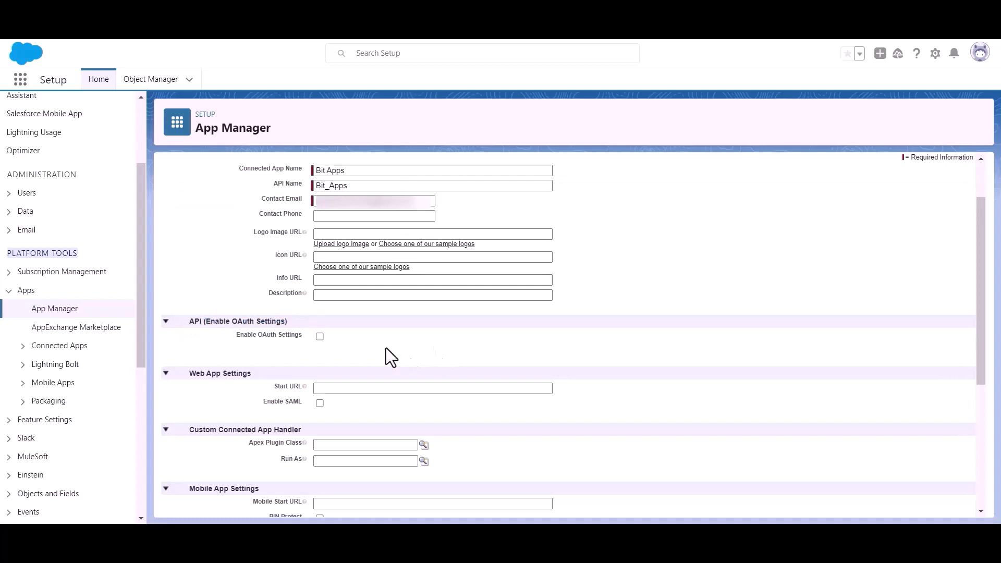
pyautogui.click(319, 336)
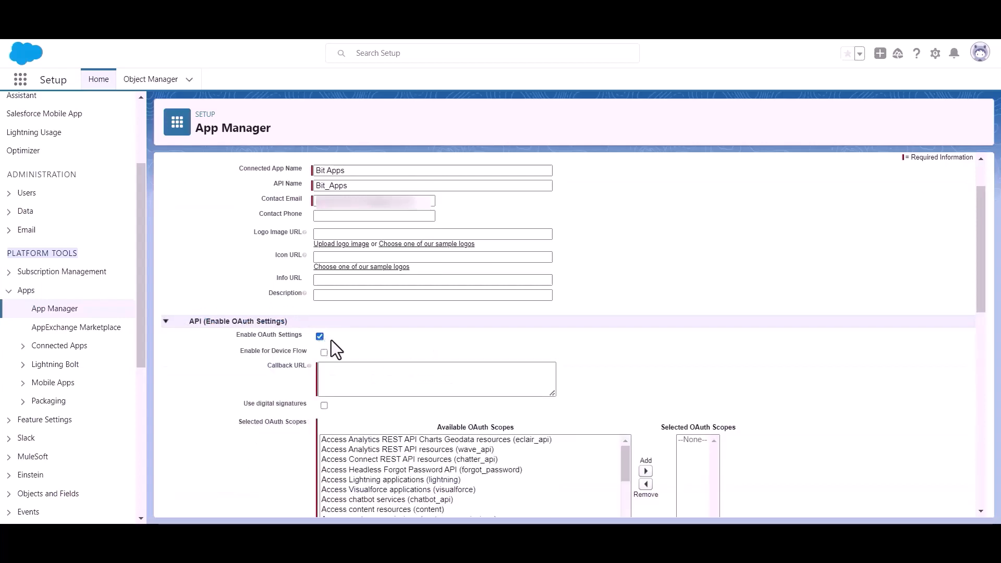
pyautogui.scroll(-2, 330, 340)
pyautogui.click(350, 307)
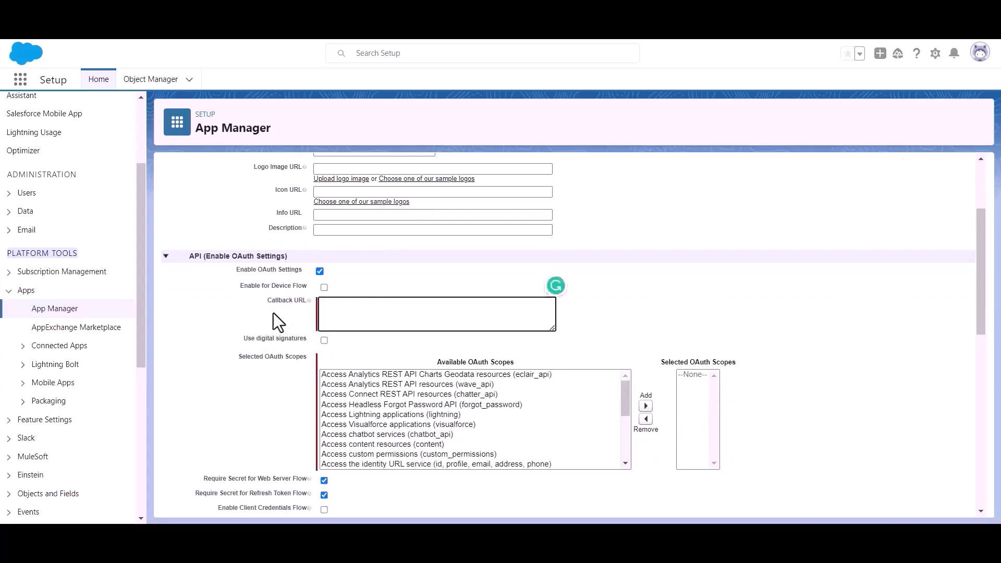
# Step: Copy Bit Integrations' Authorized Redirect URI and paste it as the app's Callback URL
pyautogui.click(174, 12)
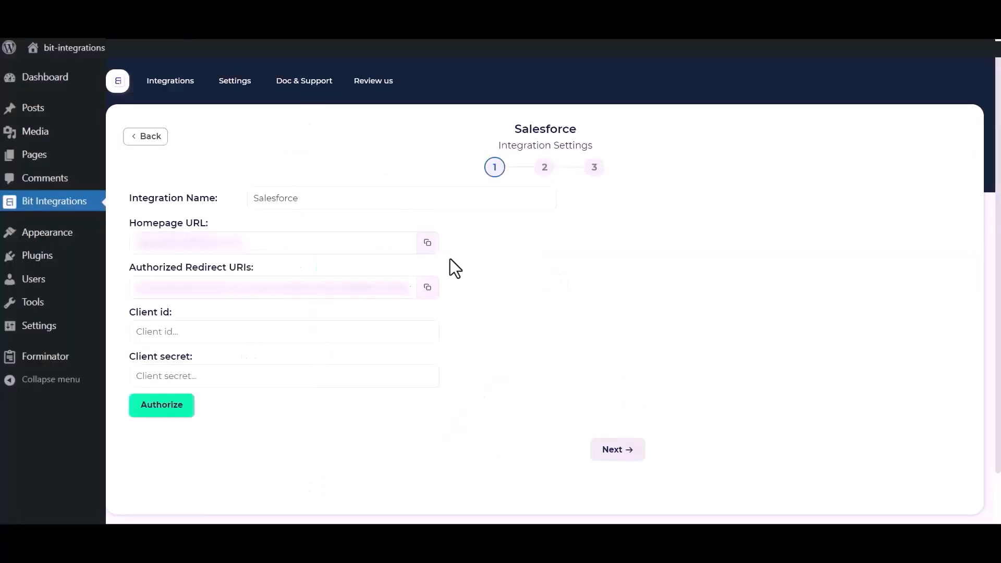
pyautogui.click(427, 288)
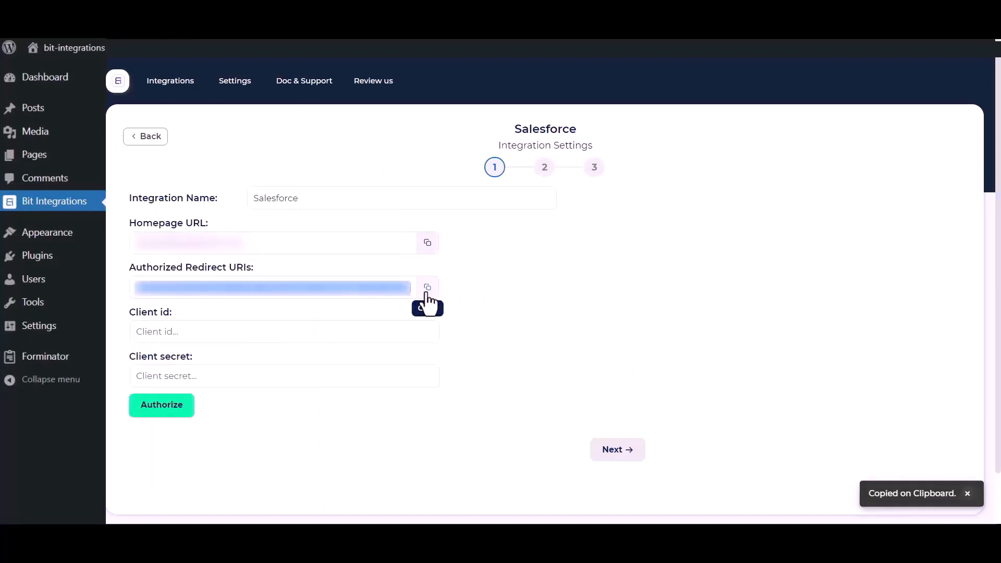
pyautogui.click(396, 11)
pyautogui.click(356, 307)
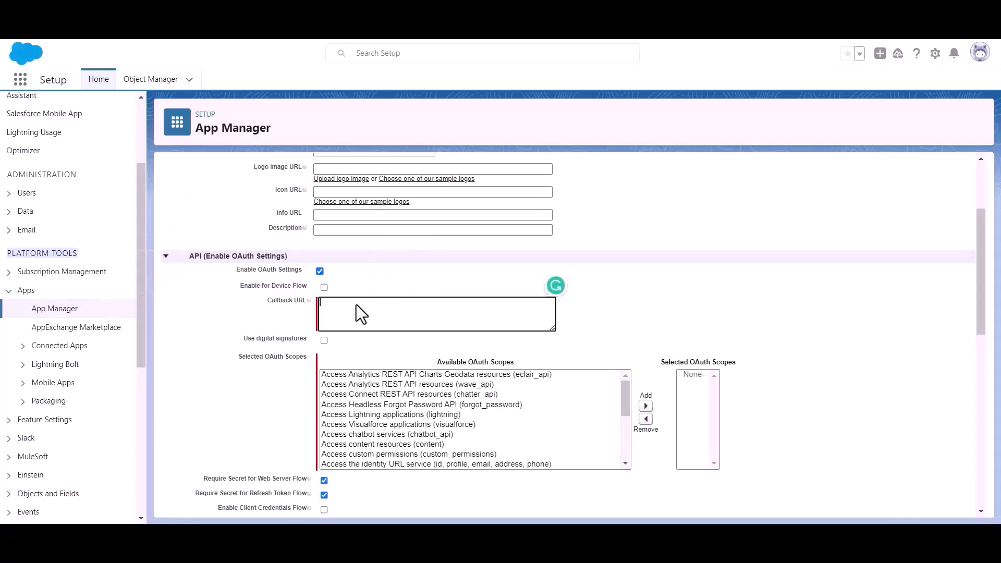
pyautogui.hotkey('ctrl', 'v')
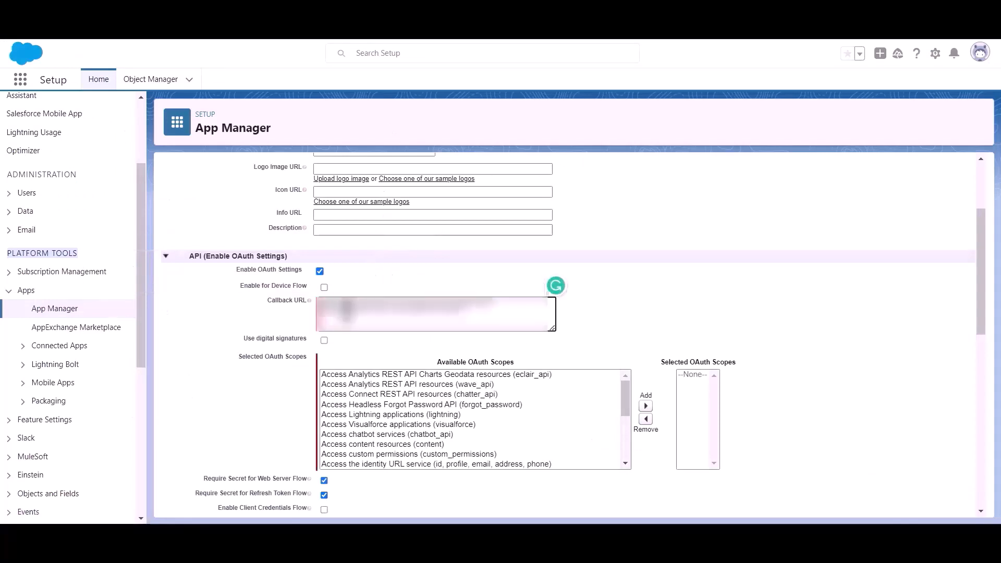
# Step: Add the Full access (full) OAuth scope to Selected OAuth Scopes and save the connected app
pyautogui.moveTo(234, 359); pyautogui.dragTo(284, 362)
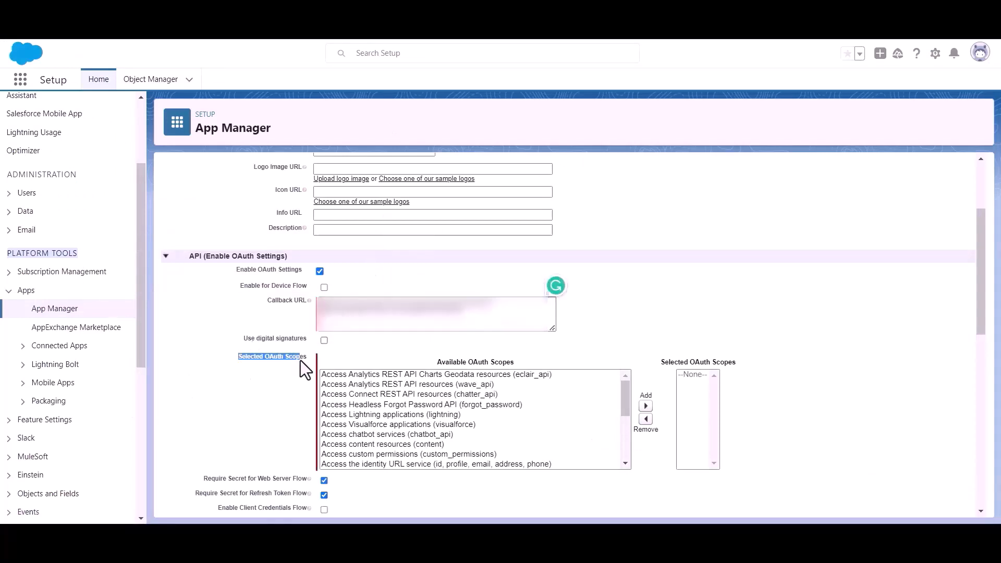
pyautogui.scroll(-4, 442, 431)
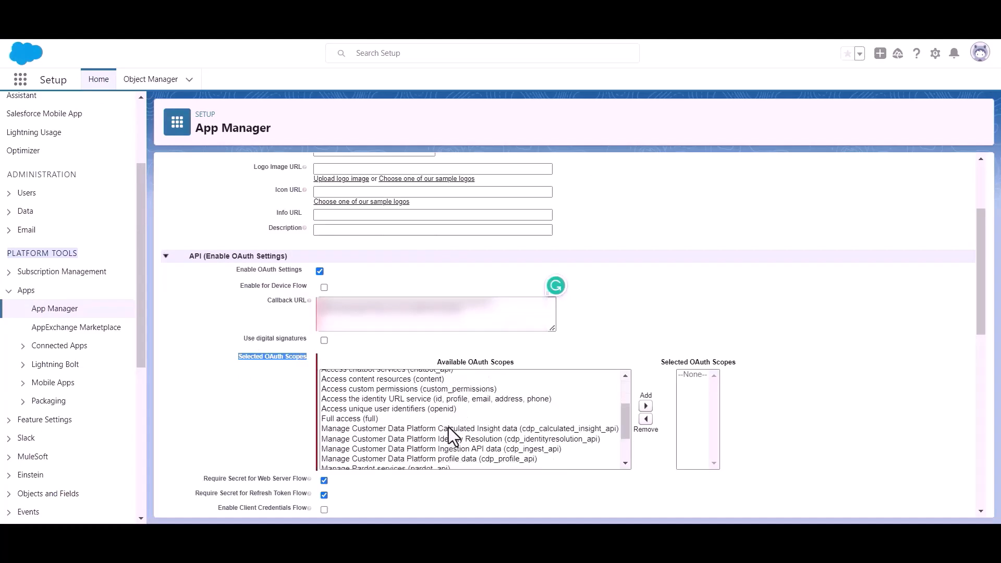
pyautogui.scroll(2, 396, 425)
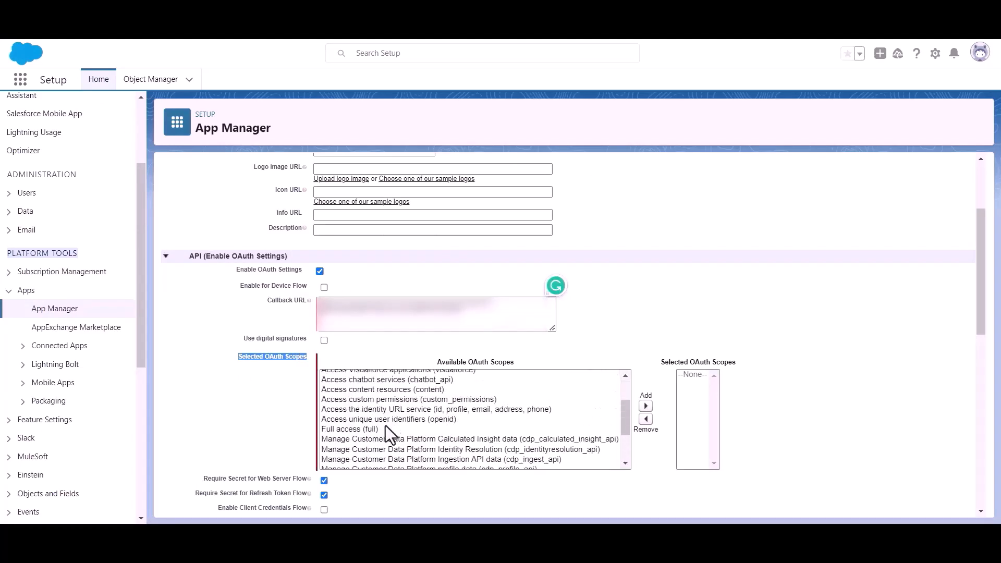
pyautogui.click(340, 429)
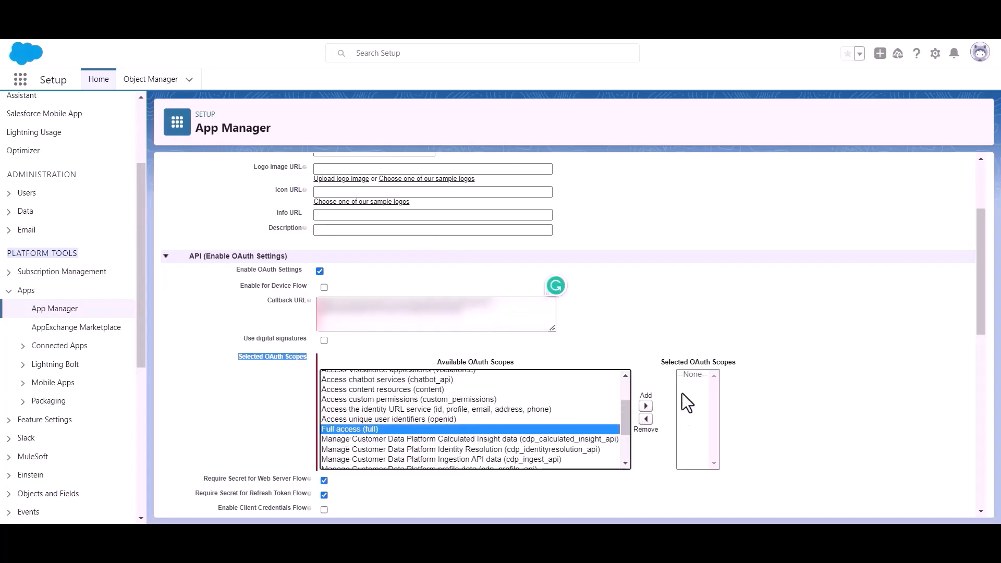
pyautogui.click(645, 405)
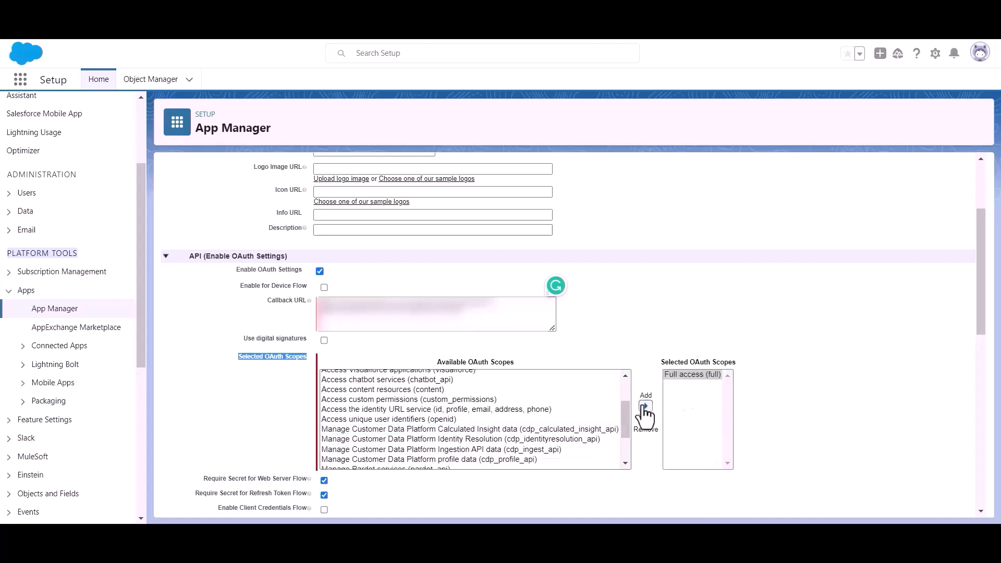
pyautogui.scroll(-5, 498, 377)
pyautogui.scroll(-10, 384, 388)
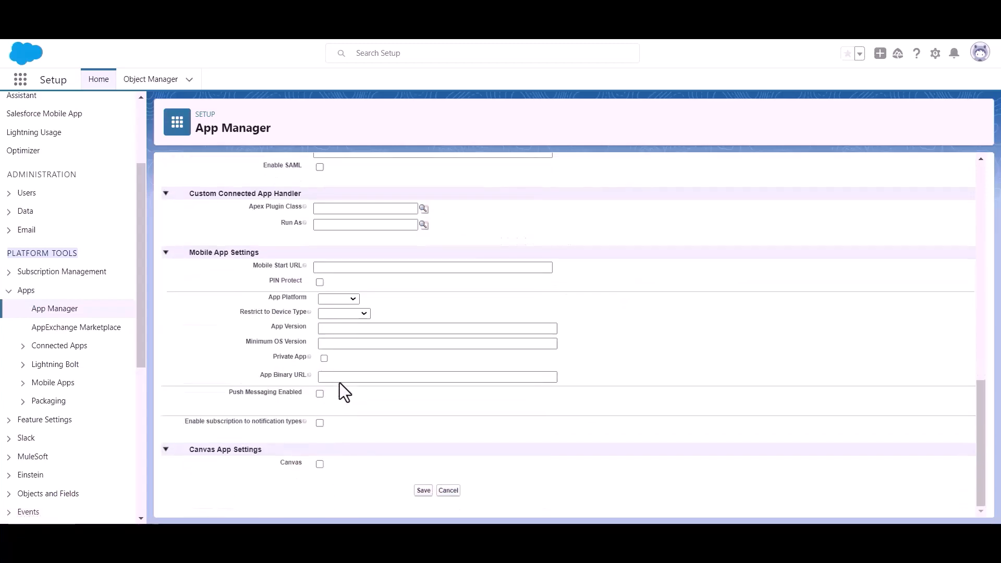
pyautogui.click(423, 490)
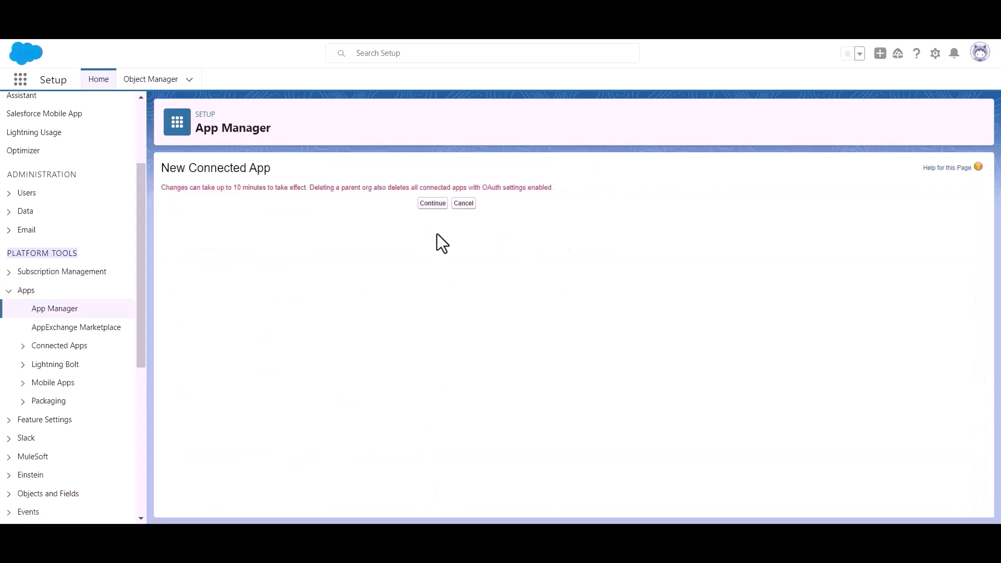
# Step: Continue past the 10-minute propagation notice and request Bit Apps' consumer details
pyautogui.click(423, 204)
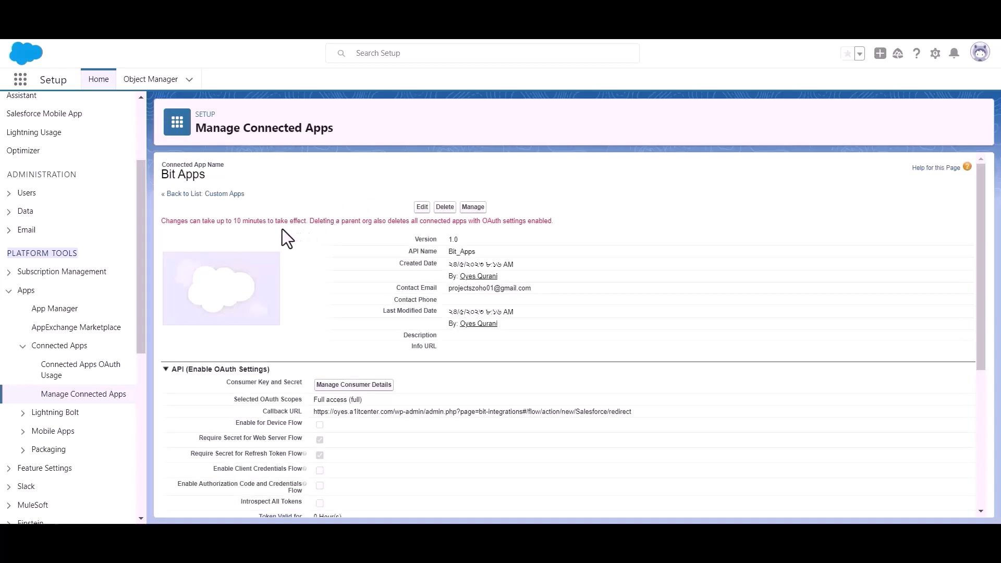
pyautogui.tripleClick(255, 223)
pyautogui.click(317, 229)
pyautogui.scroll(-2, 317, 229)
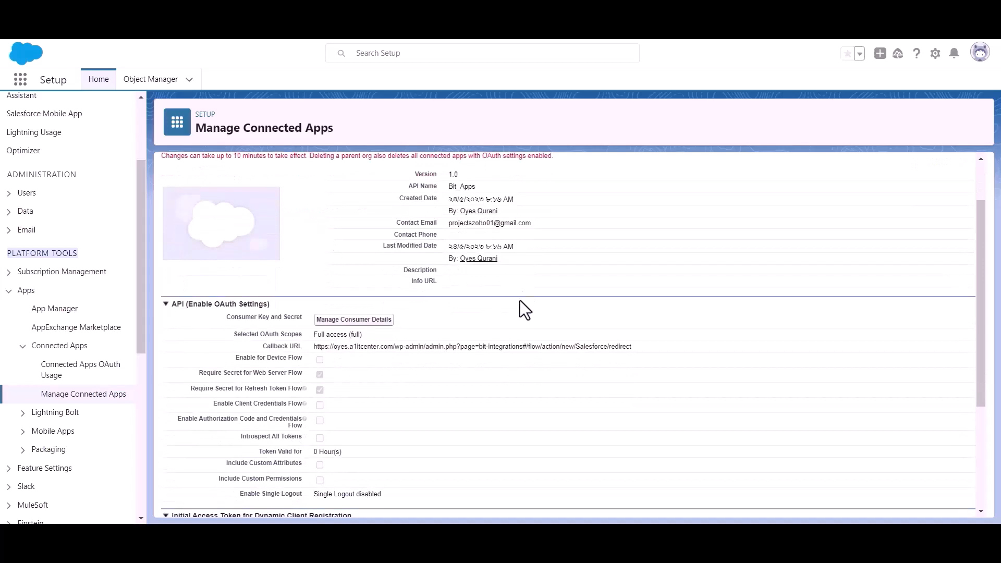
pyautogui.click(353, 320)
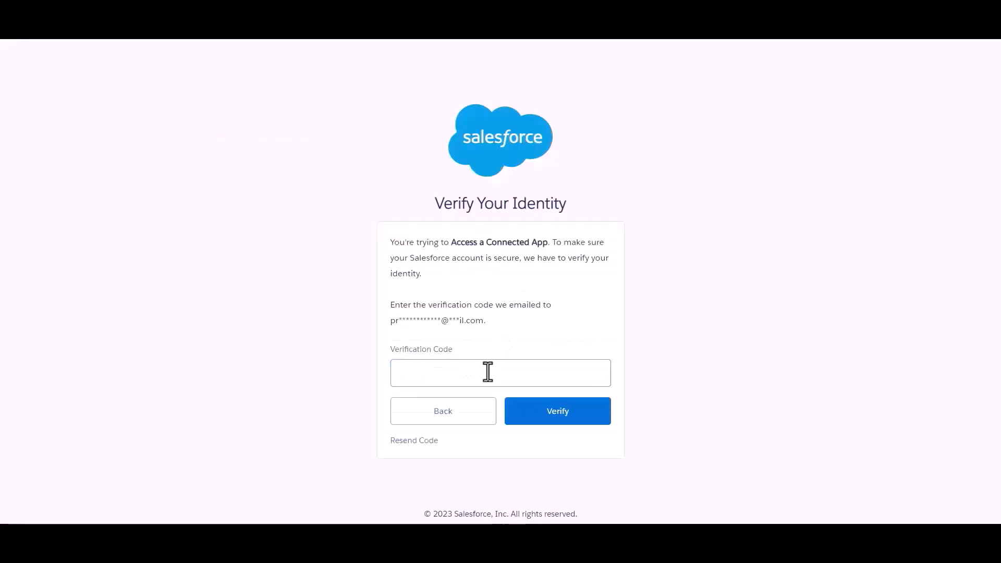
# Step: Enter the emailed verification code and verify to reveal the Consumer Key and Consumer Secret
pyautogui.click(475, 381)
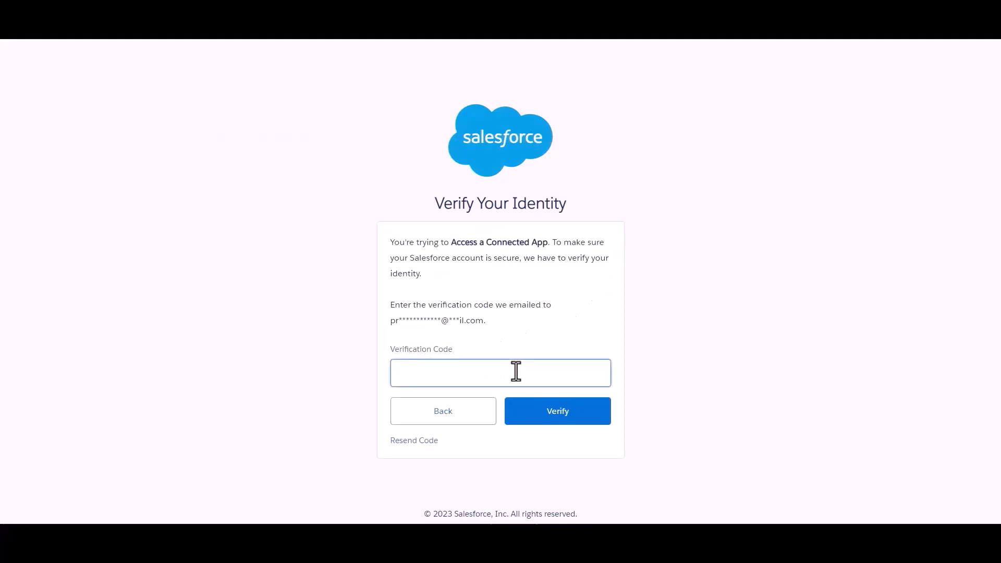
pyautogui.hotkey('ctrl', 'v')
pyautogui.click(550, 323)
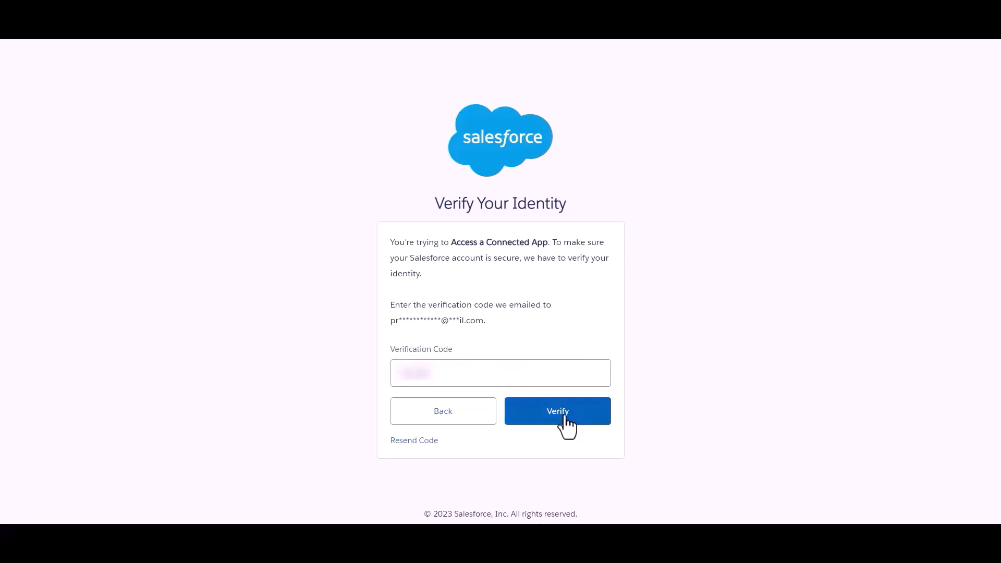
pyautogui.click(564, 416)
pyautogui.scroll(-1, 465, 259)
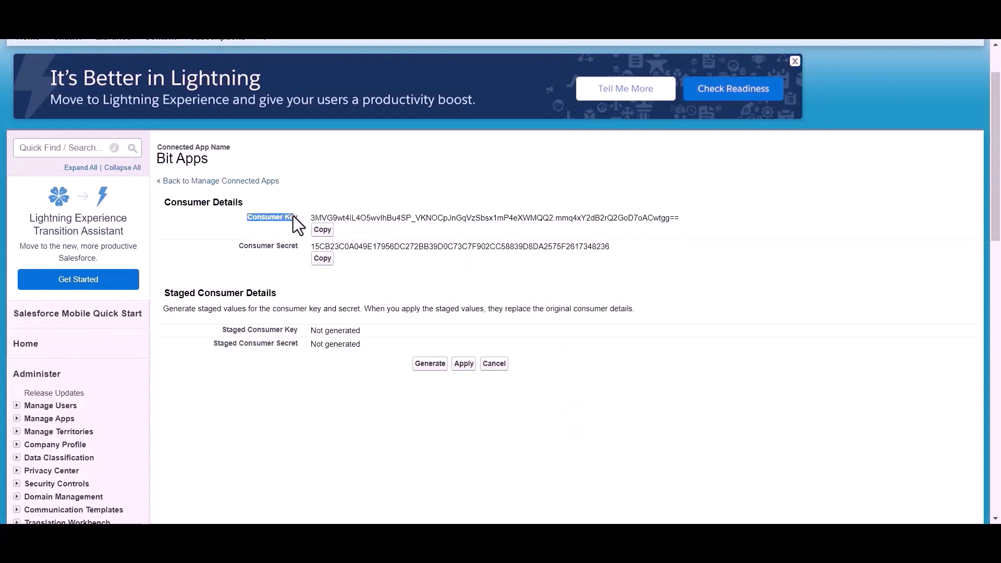
# Step: Copy the connected app's Consumer Key into the Bit Integrations Client id field
pyautogui.moveTo(293, 216); pyautogui.dragTo(297, 216)
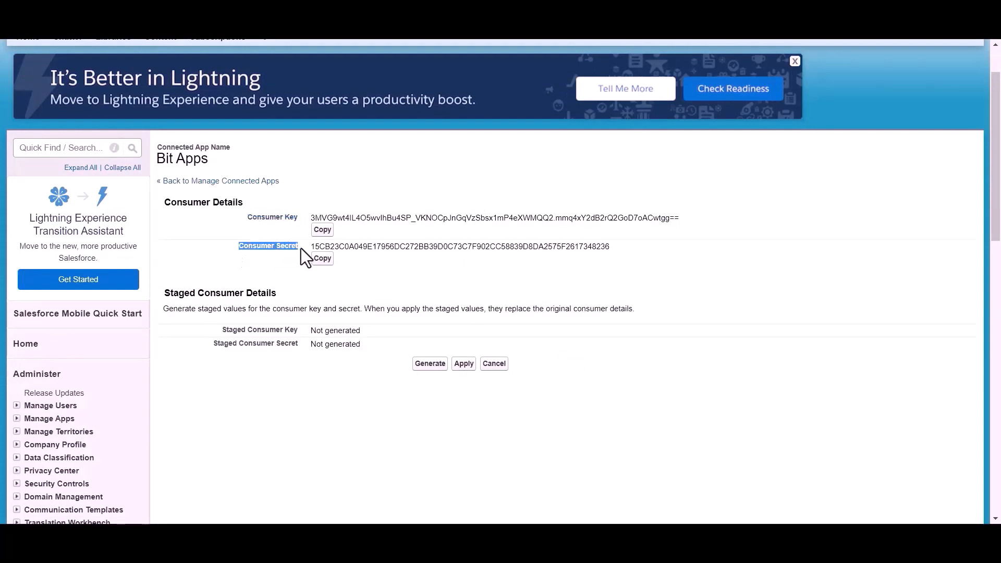
pyautogui.click(355, 273)
pyautogui.scroll(1, 355, 273)
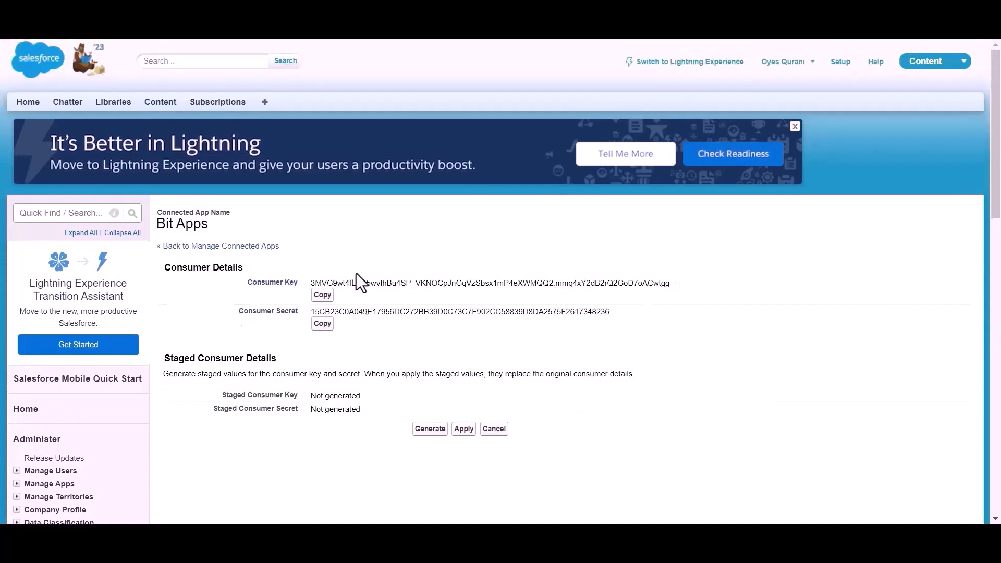
pyautogui.click(323, 295)
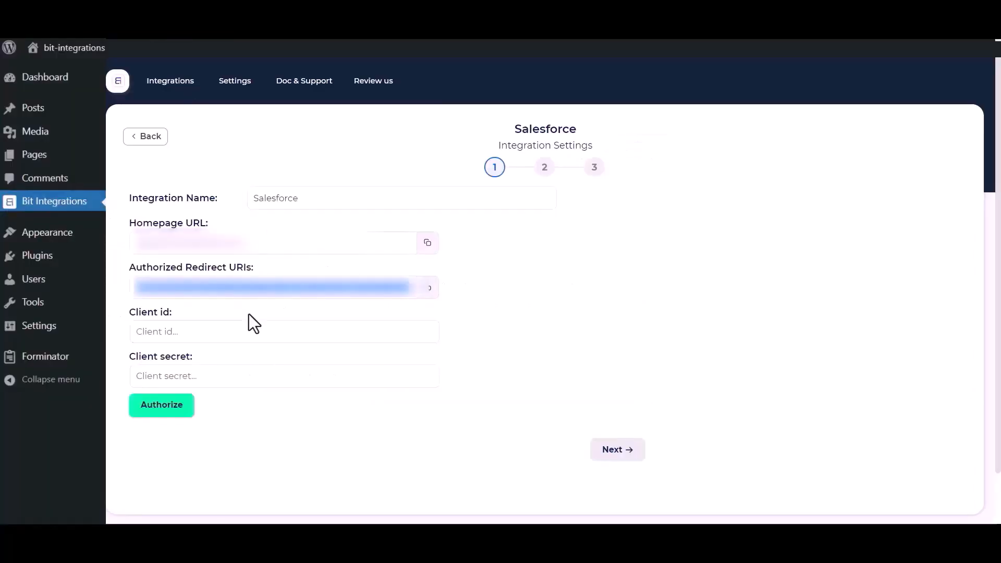
pyautogui.click(214, 330)
pyautogui.hotkey('ctrl', 'v')
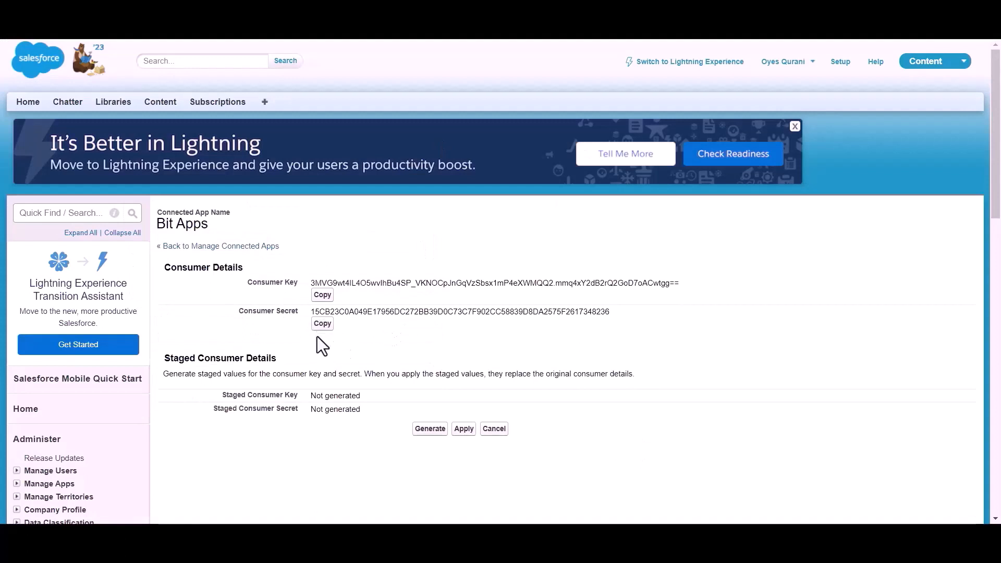
# Step: Paste the Consumer Secret into the Client secret field
pyautogui.click(322, 325)
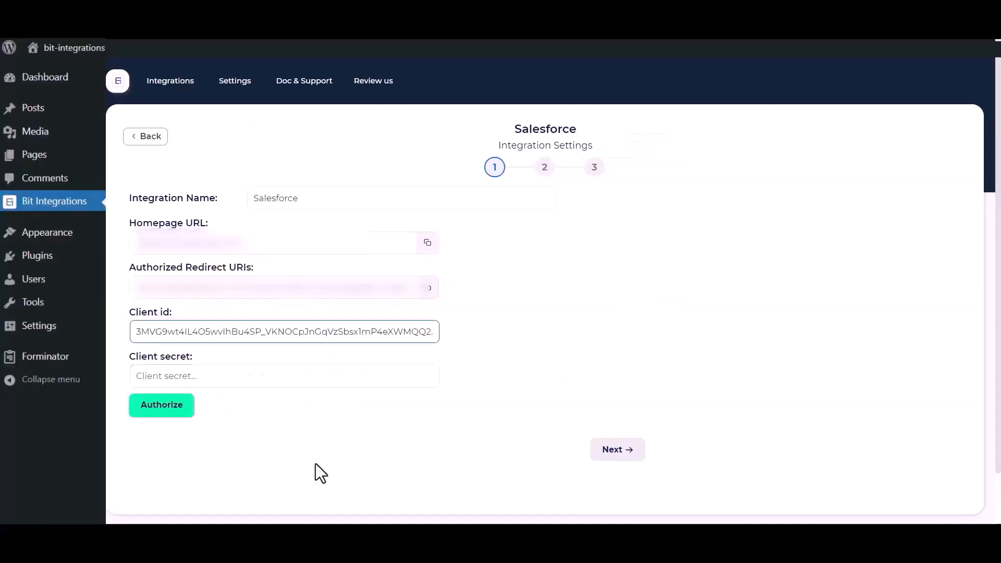
pyautogui.click(284, 374)
pyautogui.hotkey('ctrl', 'v')
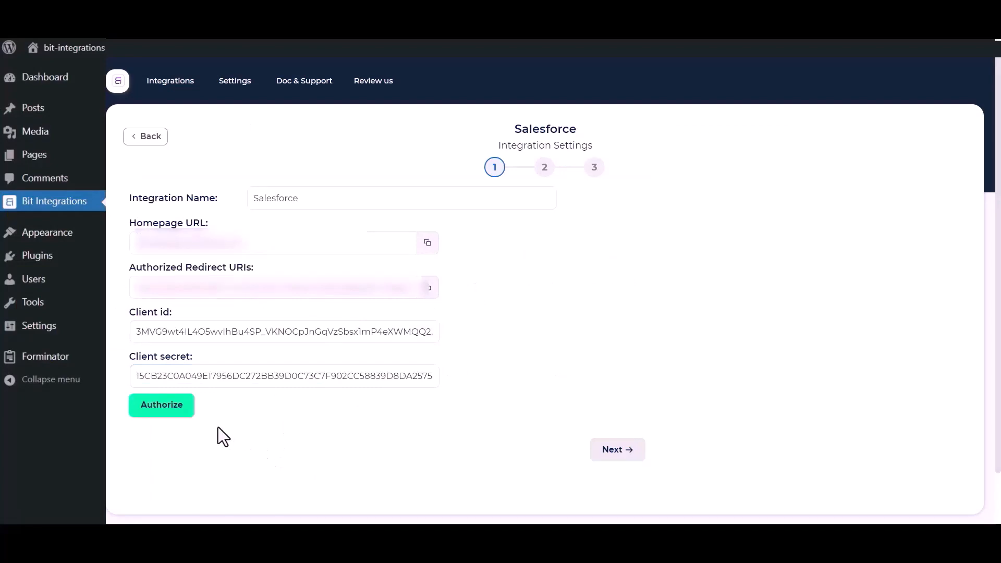
# Step: Authorize Bit Integrations in the Salesforce consent popup with Allow, then continue to step 2
pyautogui.click(147, 408)
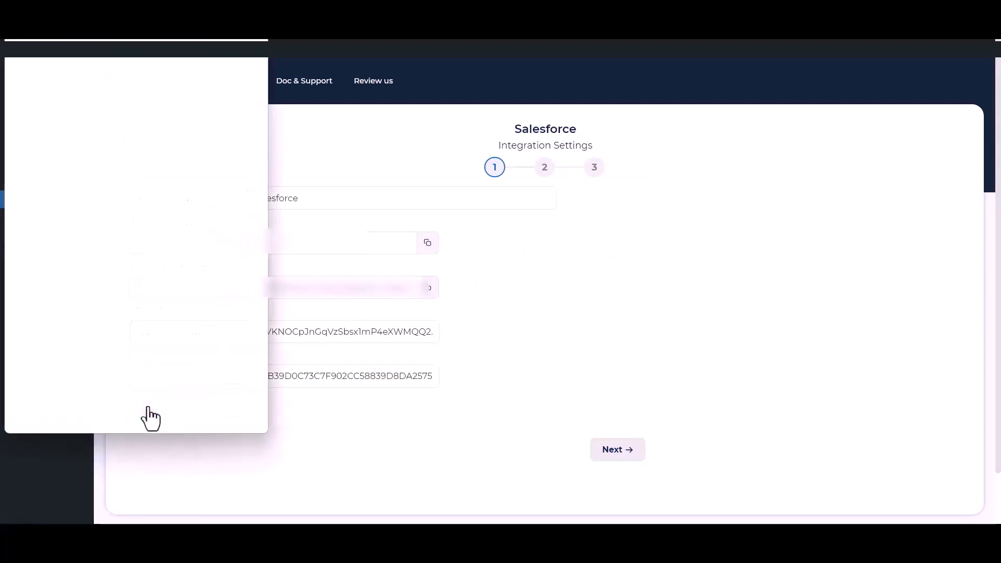
pyautogui.scroll(-6, 155, 261)
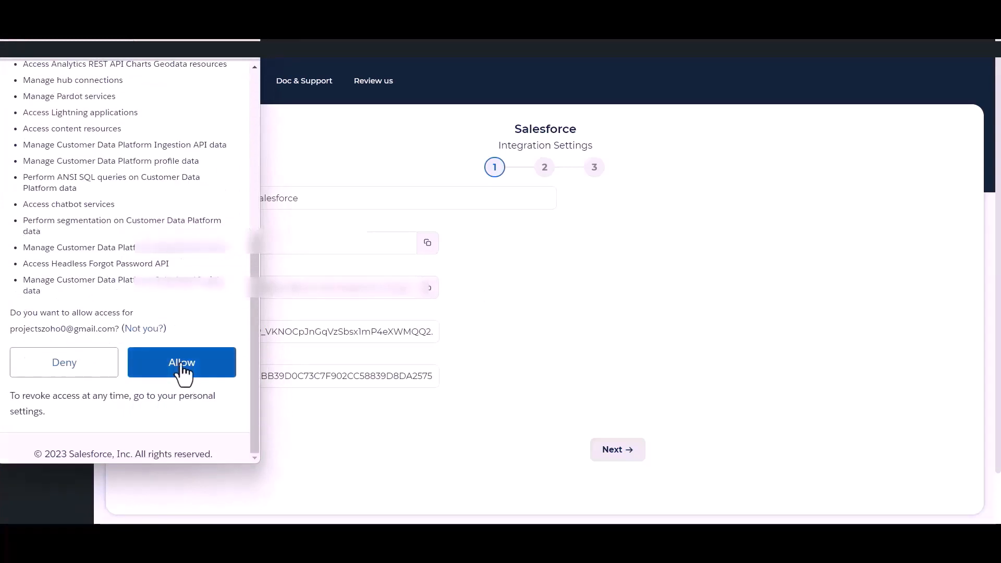
pyautogui.click(182, 371)
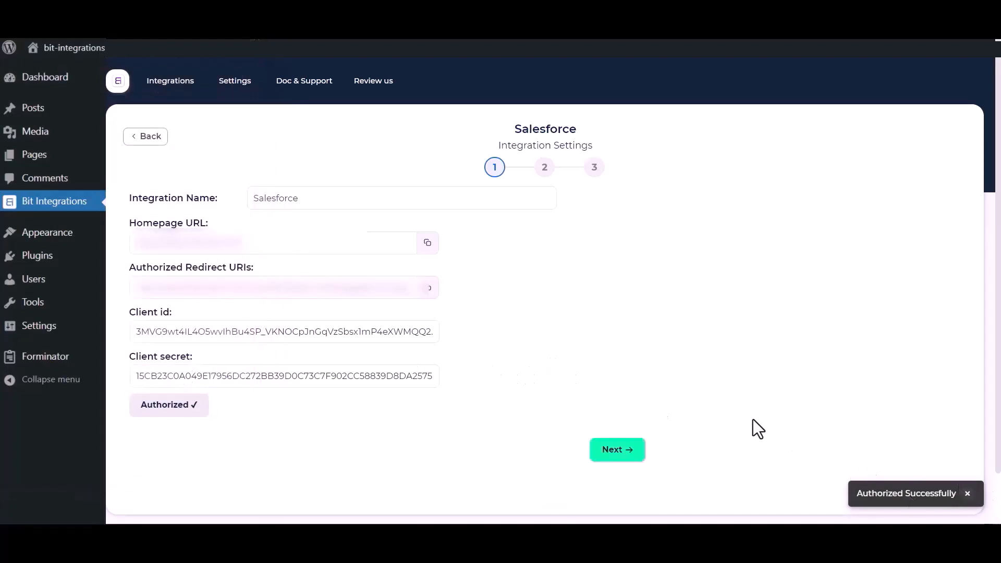
pyautogui.click(624, 454)
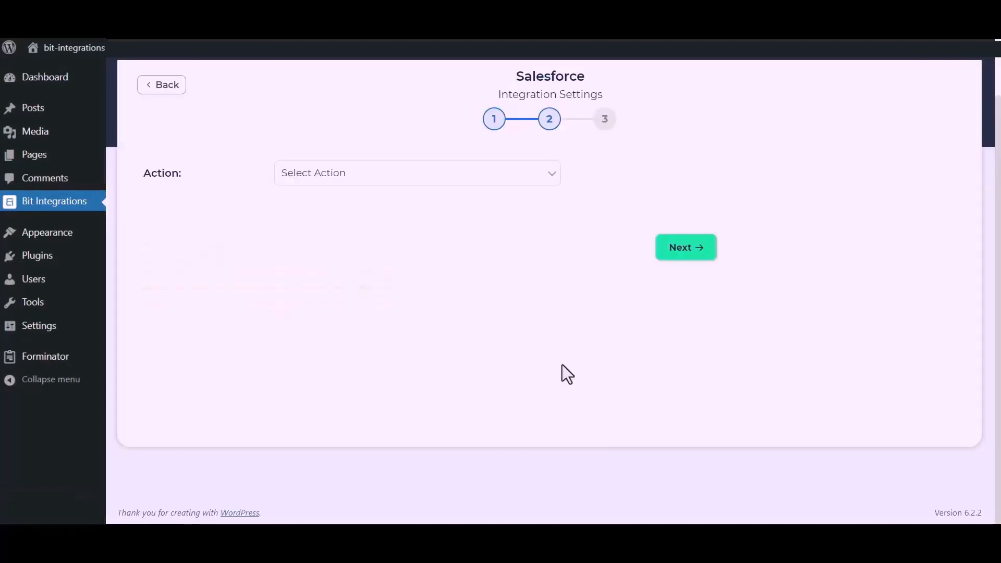
# Step: Choose the Create lead action and map Name to Last Name and Email to Email
pyautogui.click(493, 179)
pyautogui.click(348, 220)
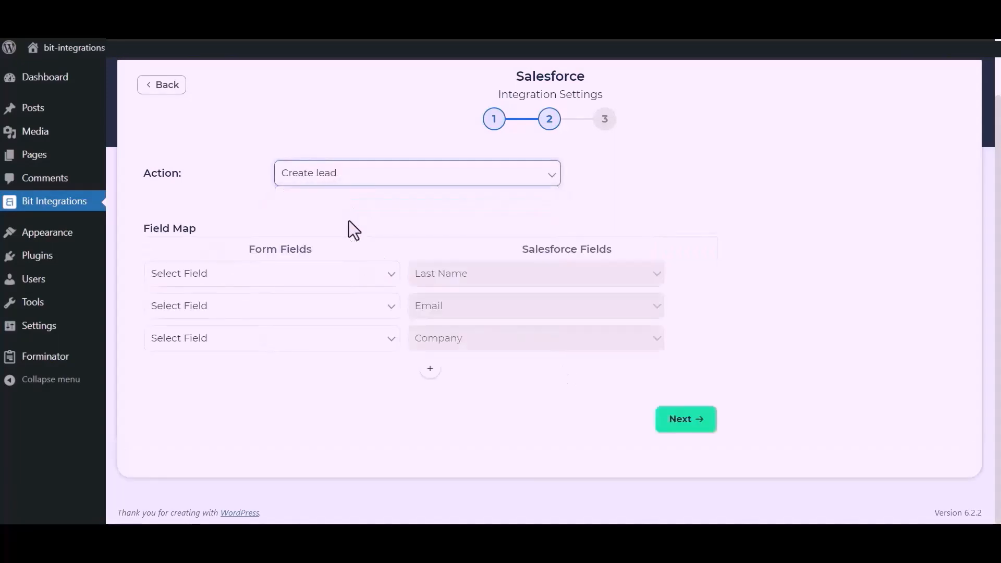
pyautogui.click(328, 279)
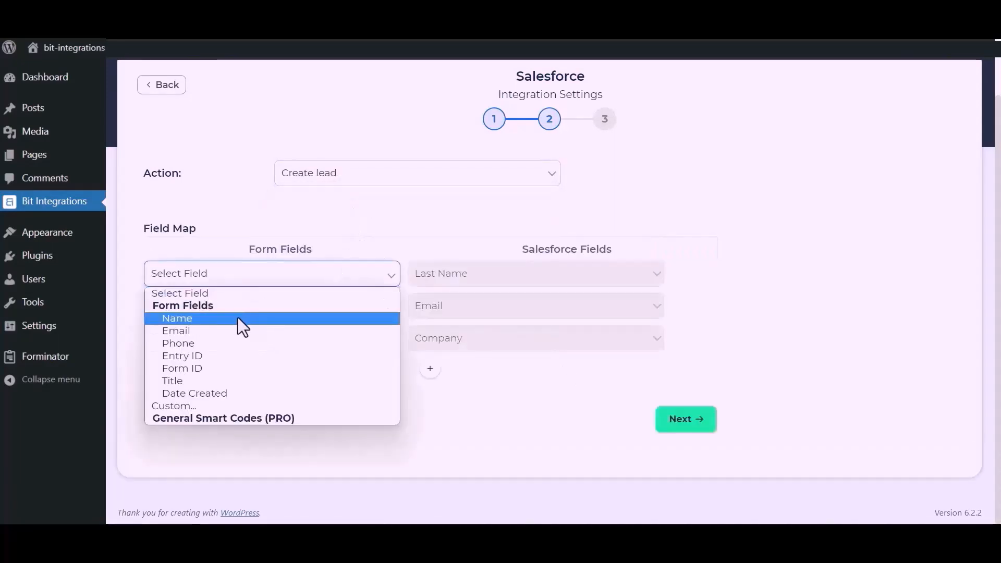
pyautogui.click(236, 319)
pyautogui.click(266, 312)
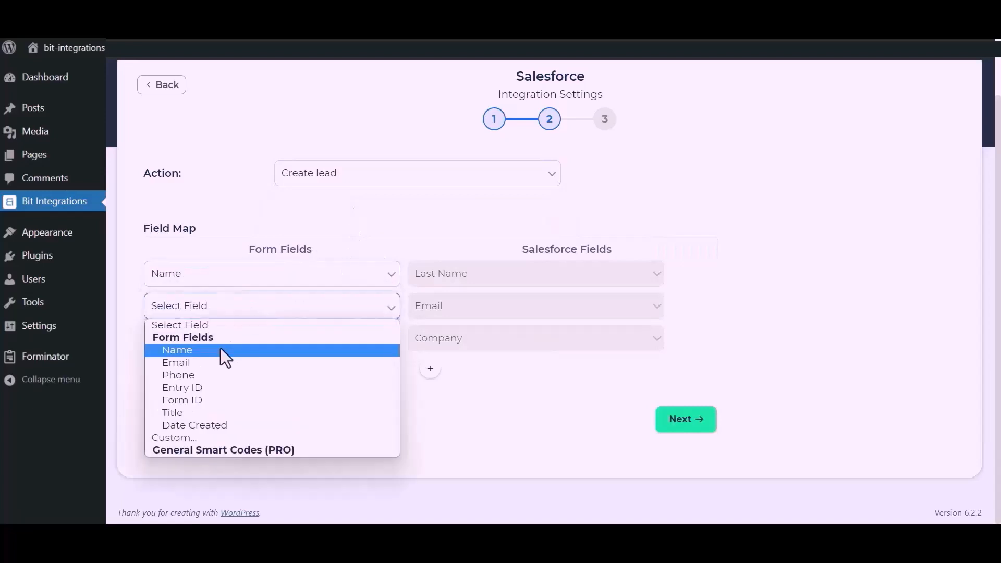
pyautogui.click(209, 361)
# Step: Map Company to the custom fixed value 'Bit Apps'
pyautogui.click(240, 346)
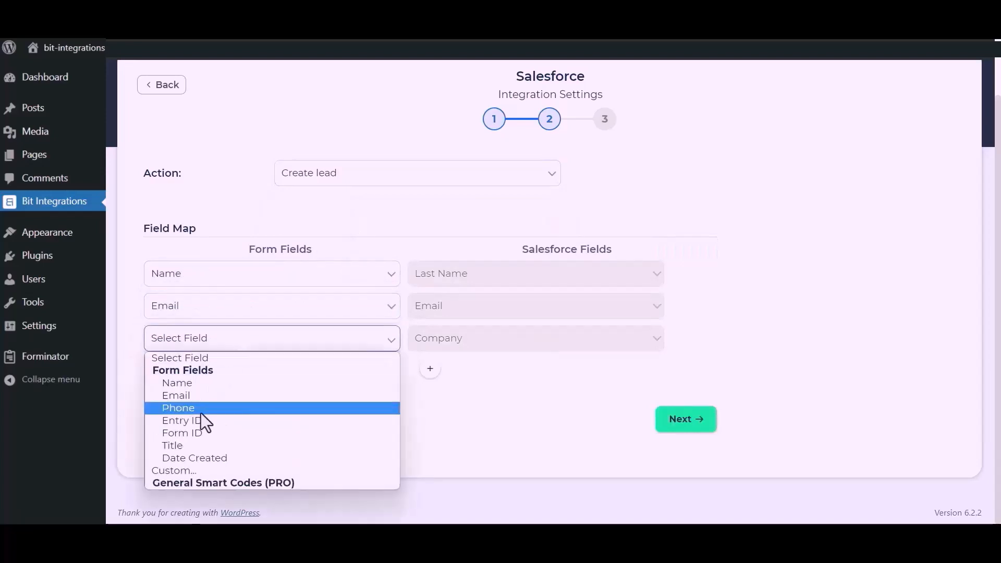
pyautogui.click(181, 468)
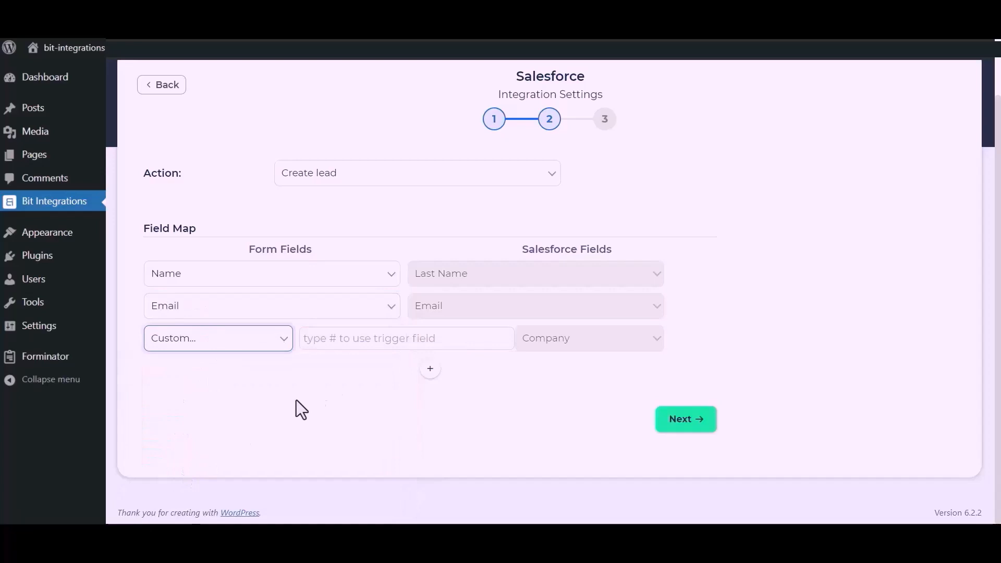
pyautogui.click(351, 346)
pyautogui.write('Bit')
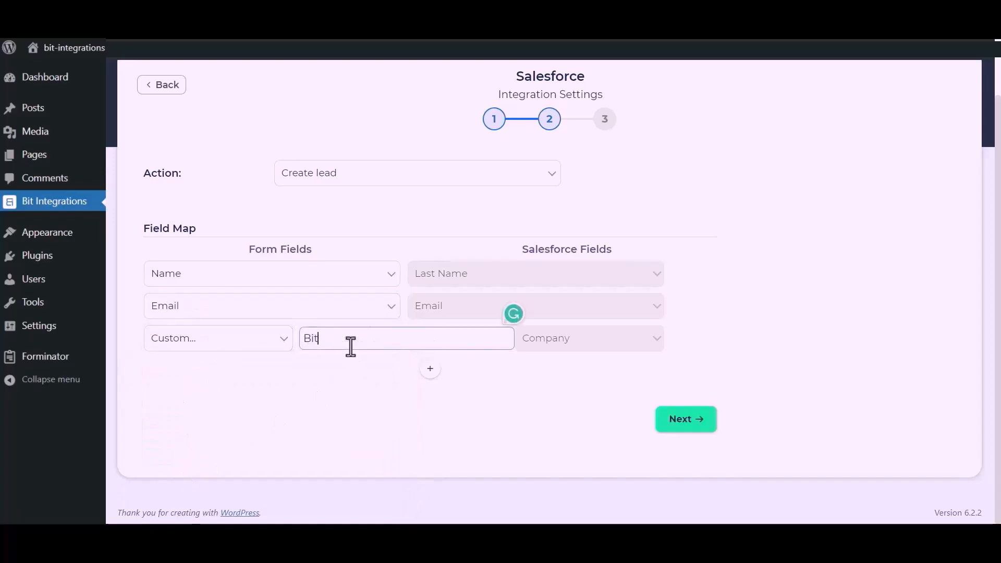
pyautogui.write(' Apps')
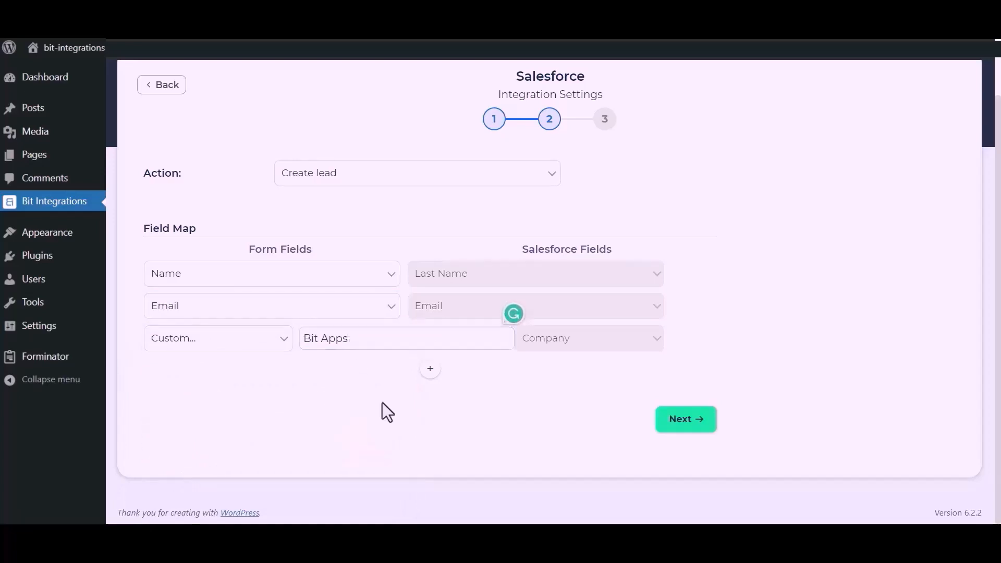
pyautogui.moveTo(383, 403); pyautogui.dragTo(455, 352)
# Step: Add a Phone to Phone mapping row, then finish and save the integration
pyautogui.click(435, 370)
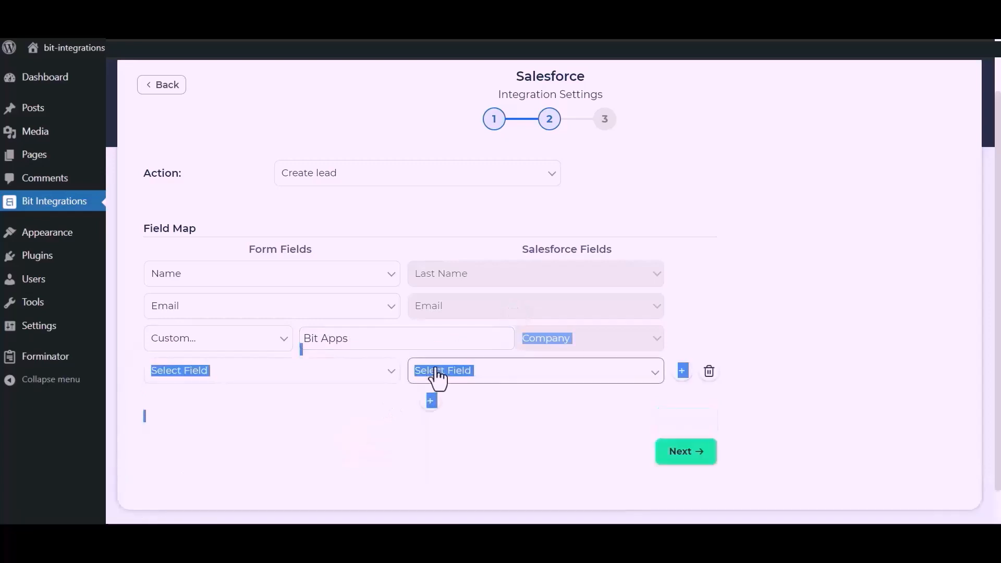
pyautogui.click(329, 380)
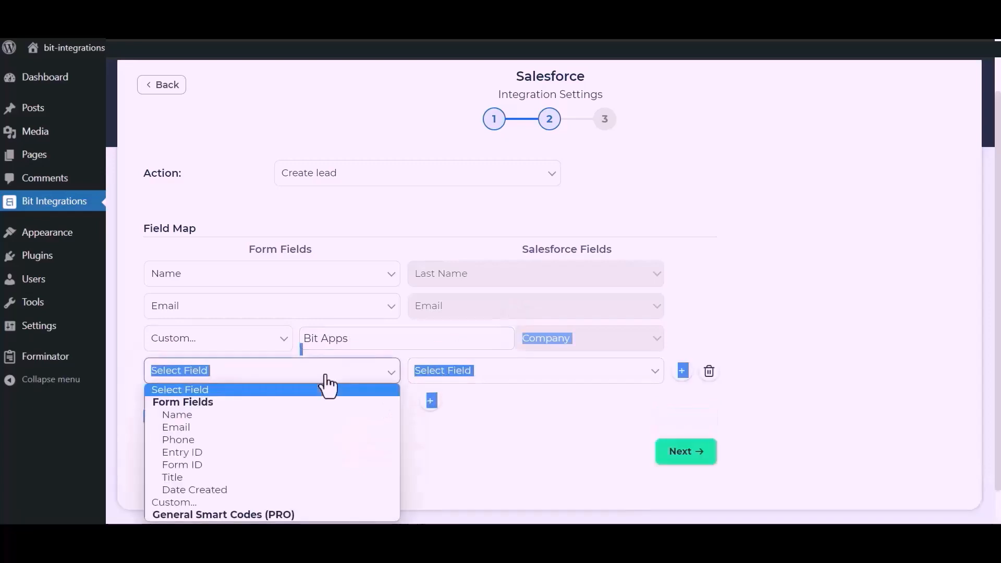
pyautogui.click(180, 438)
pyautogui.click(544, 374)
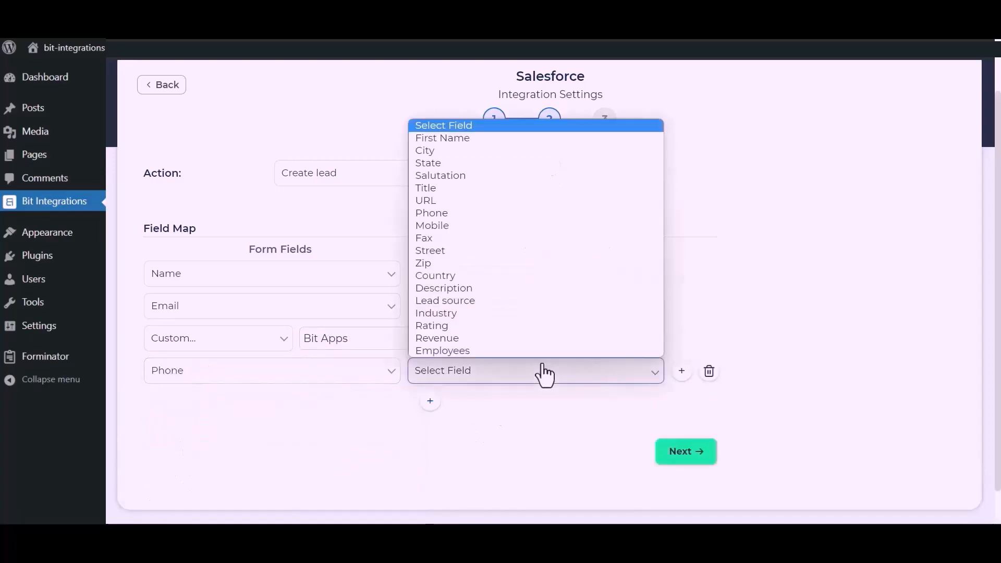
pyautogui.click(447, 219)
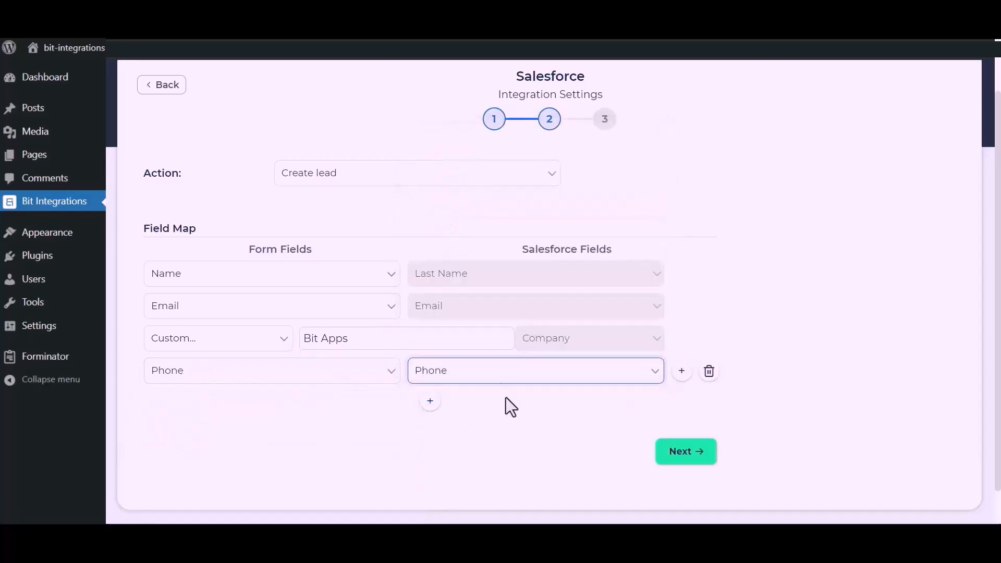
pyautogui.click(690, 451)
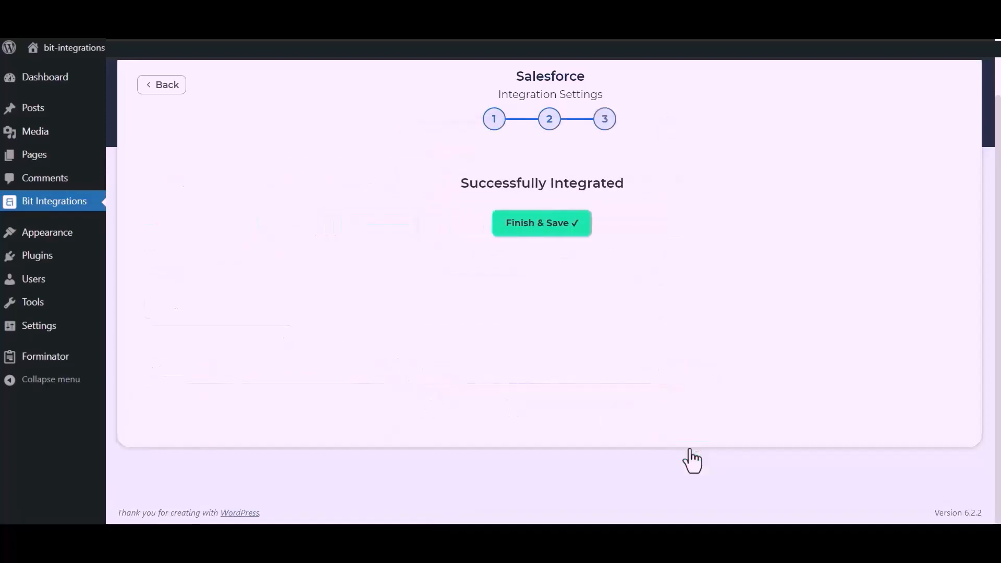
pyautogui.click(554, 228)
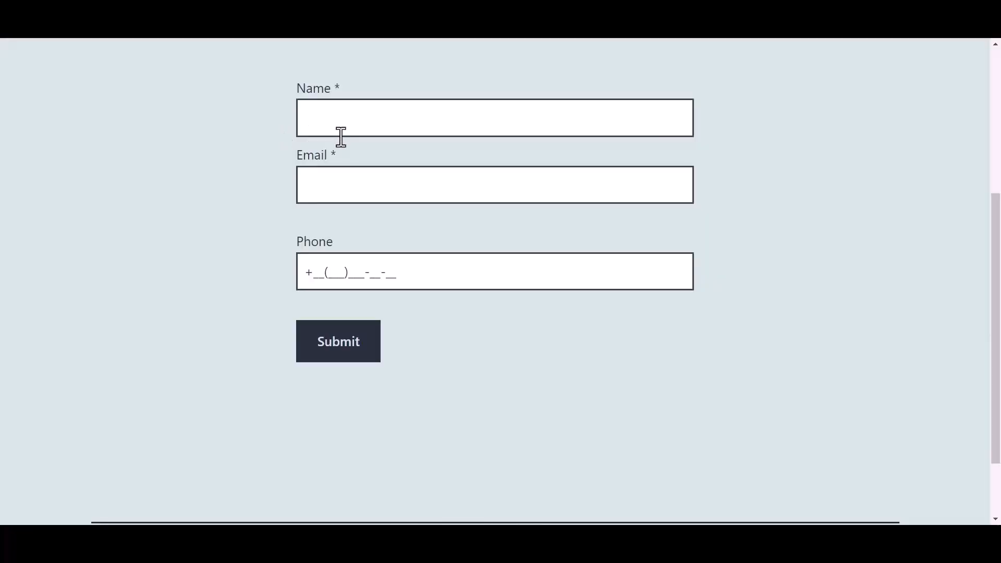
pyautogui.click(375, 120)
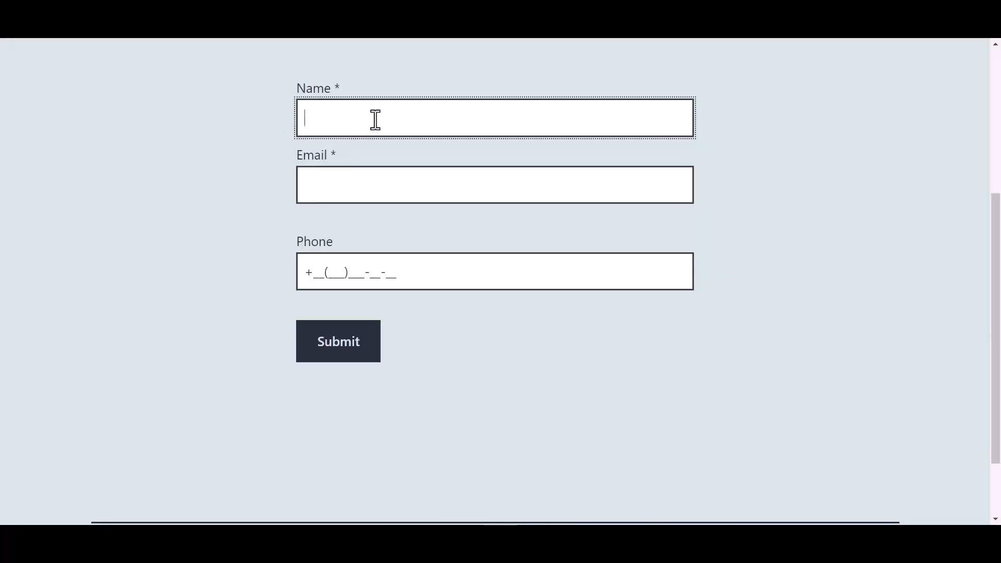
# Step: Submit a test entry named 'Bit Integrations' with an e-mail address and phone number
pyautogui.write('Bit ')
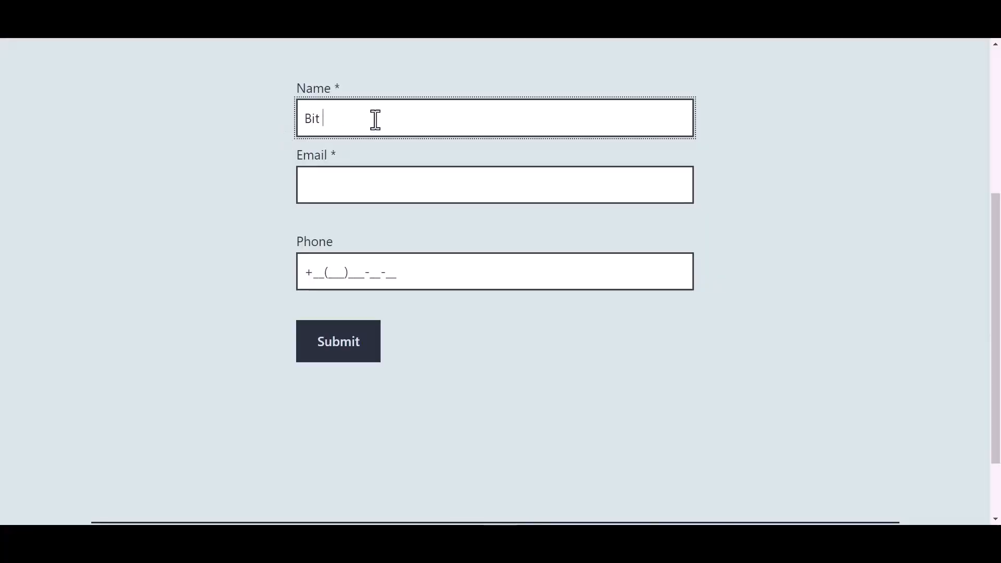
pyautogui.write('Integrations')
pyautogui.click(342, 188)
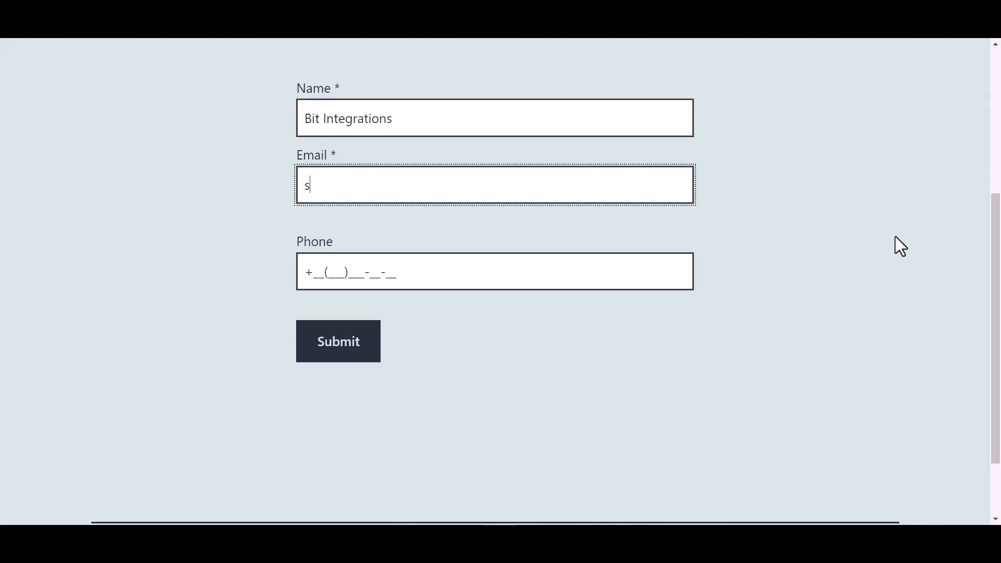
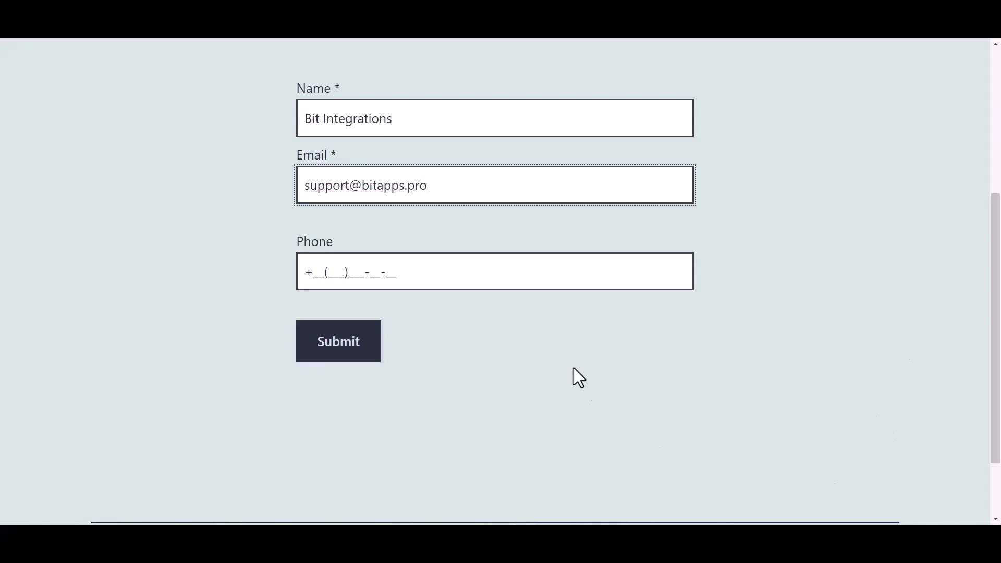
pyautogui.click(386, 272)
pyautogui.write('44(455)')
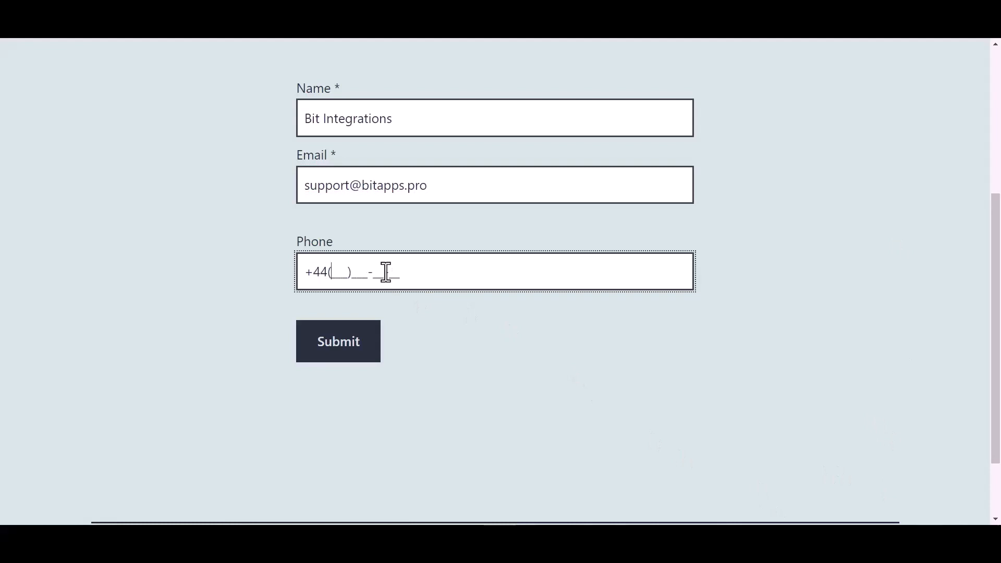
pyautogui.write('566-6')
pyautogui.click(346, 350)
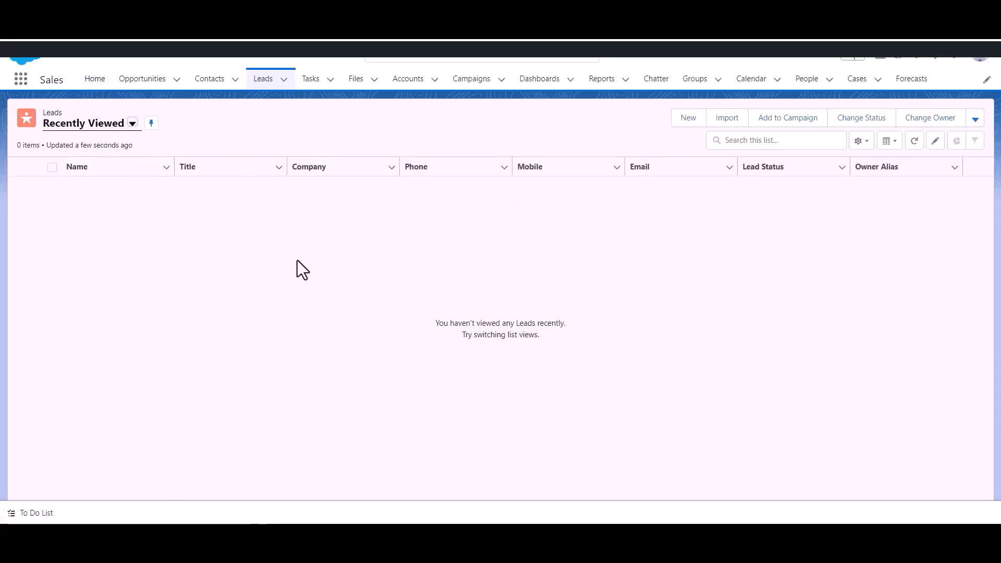
# Step: Refresh the Salesforce Leads list to show the new Bit Integrations lead
pyautogui.click(263, 84)
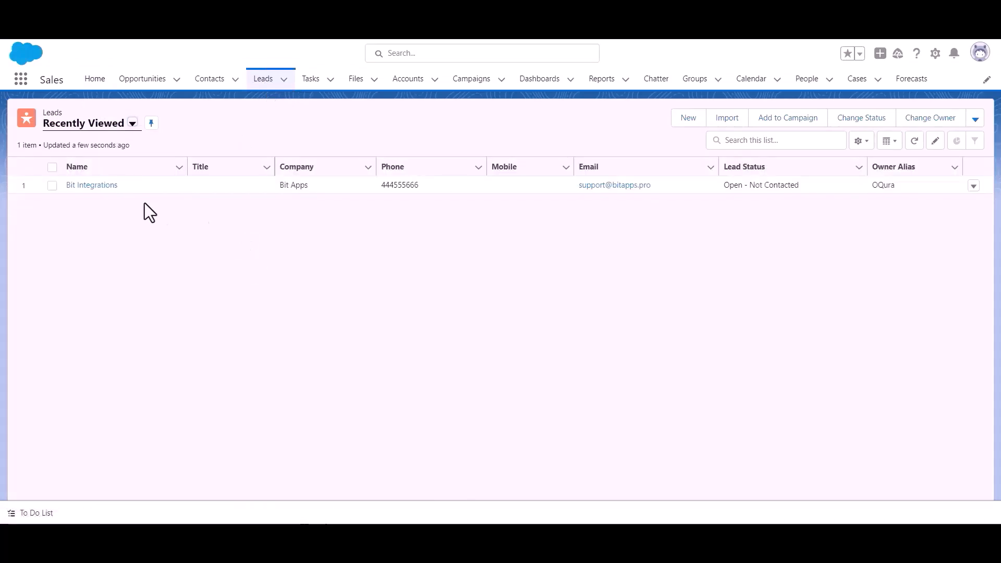